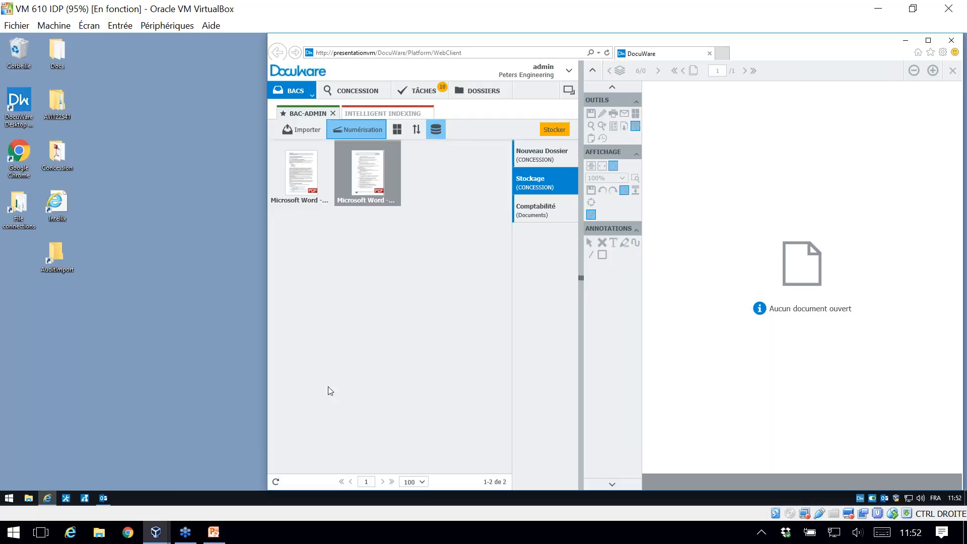
# Step: Import 2017-01-31 (1).pdf and 2017-01-31 (2).pdf from the desktop's Concession folder into the BAC-ADMIN tray
pyautogui.click(308, 318)
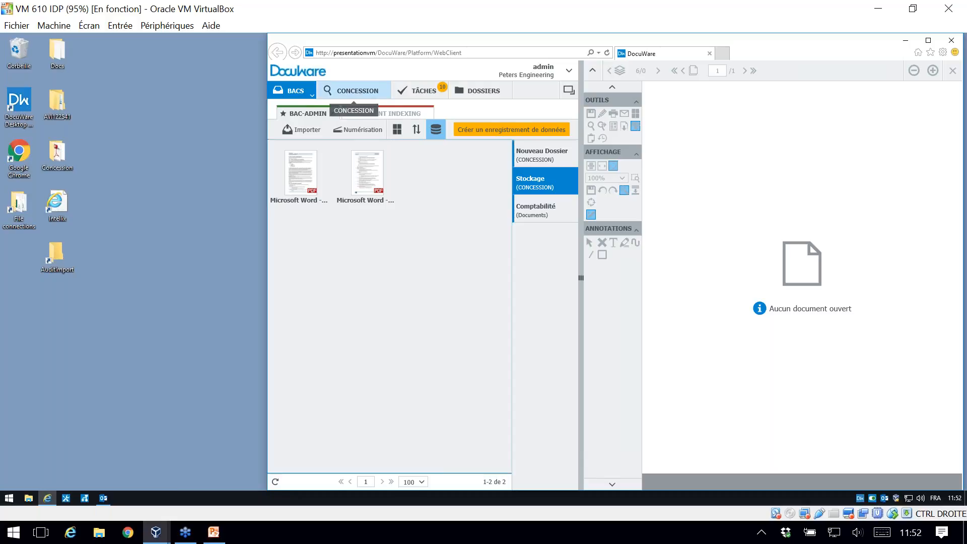
pyautogui.doubleClick(52, 155)
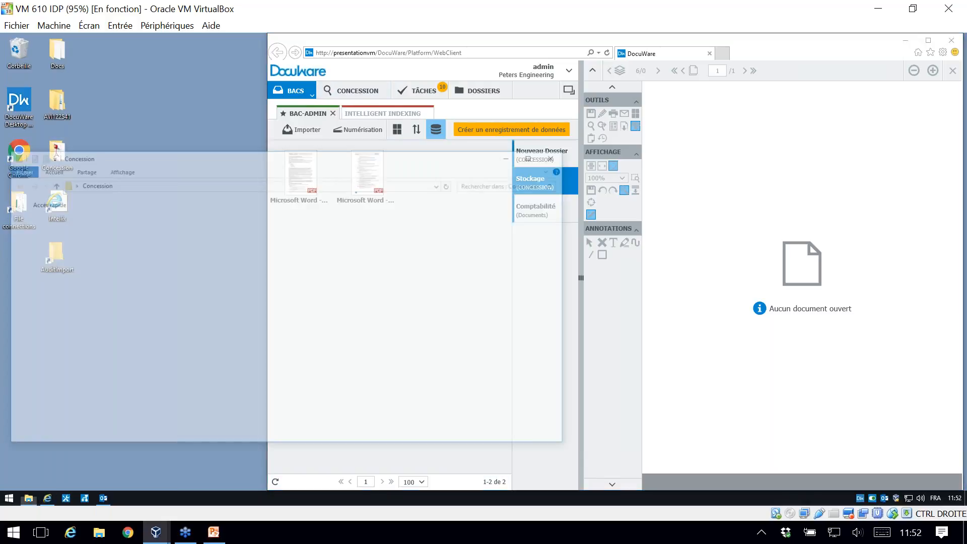
pyautogui.moveTo(230, 162); pyautogui.dragTo(180, 309)
pyautogui.click(54, 375)
pyautogui.keyDown('shift'); pyautogui.click(59, 363); pyautogui.keyUp('shift')
pyautogui.moveTo(58, 367); pyautogui.dragTo(403, 258)
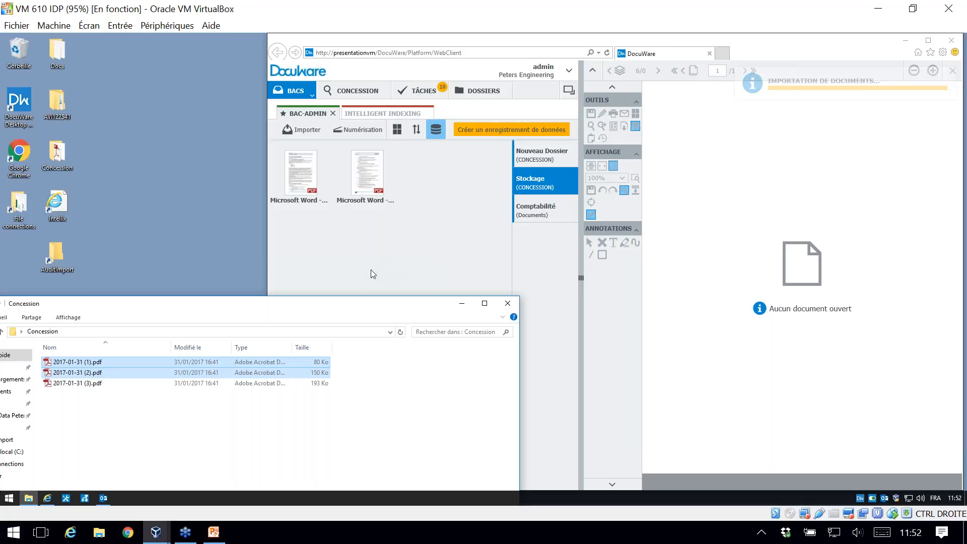
# Step: Import 2017-01-31 (3).pdf into the tray with the Importer command, and select the document 2017-01-31 (1)
pyautogui.click(297, 134)
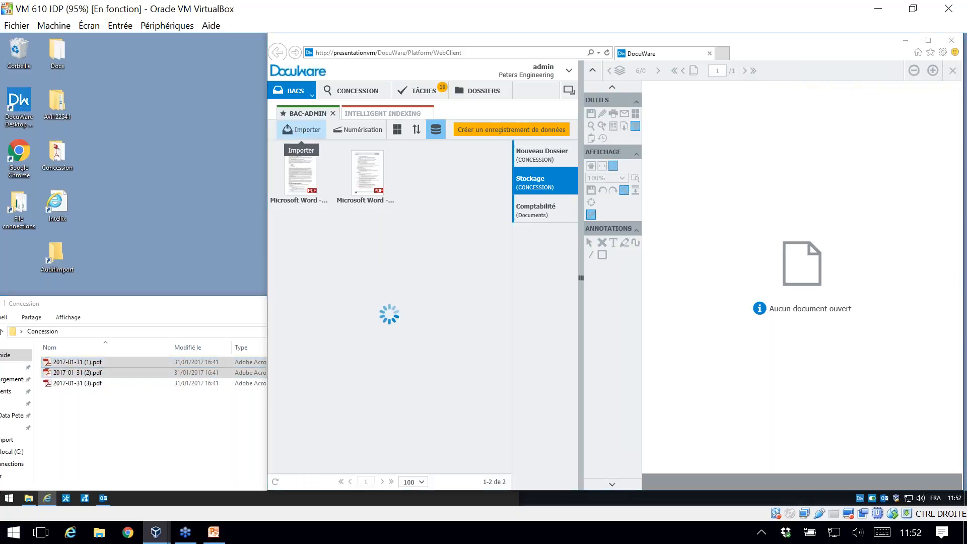
pyautogui.click(297, 132)
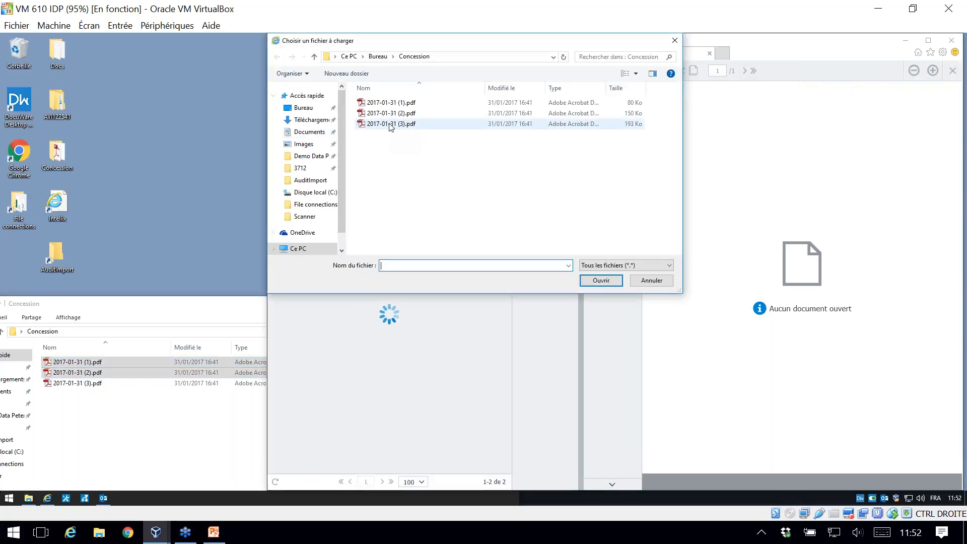
pyautogui.doubleClick(391, 124)
pyautogui.click(169, 313)
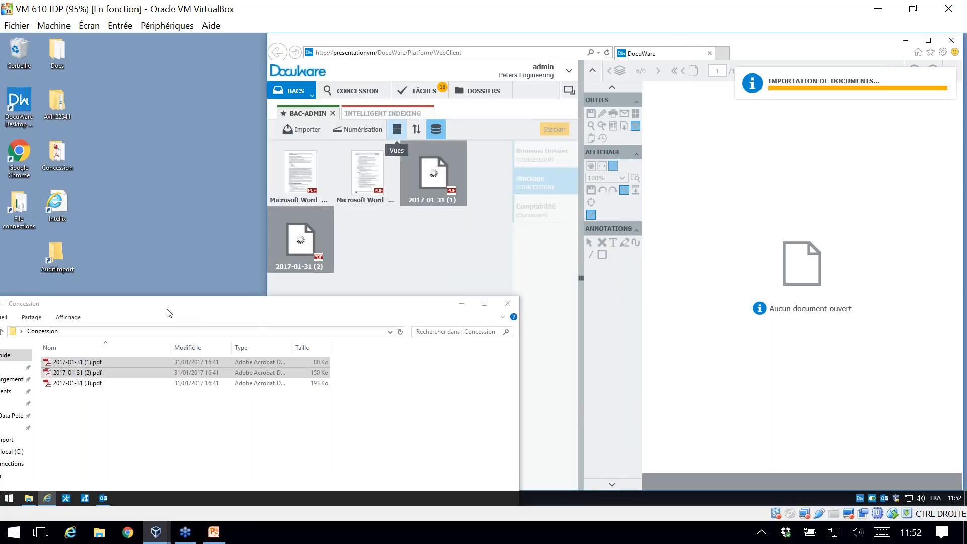
pyautogui.click(462, 302)
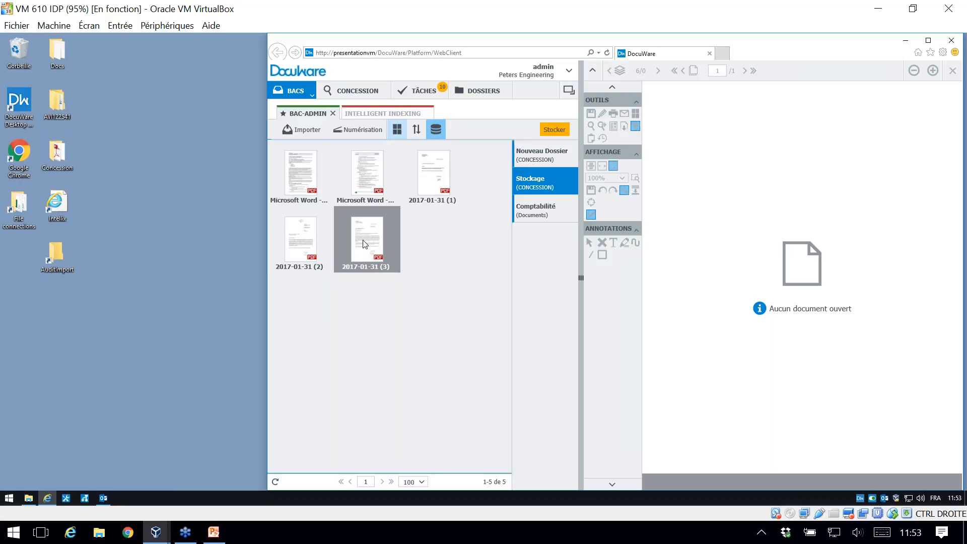
pyautogui.click(429, 181)
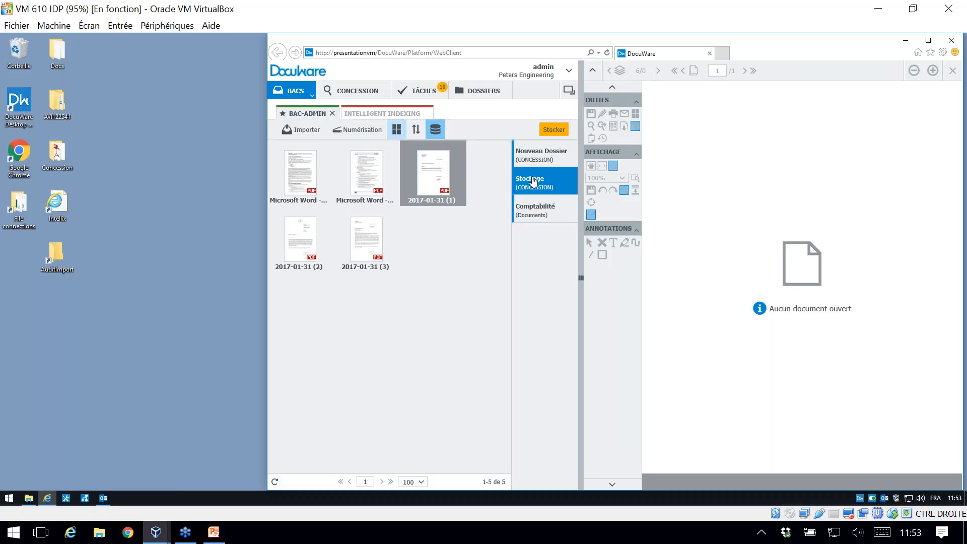
pyautogui.click(564, 130)
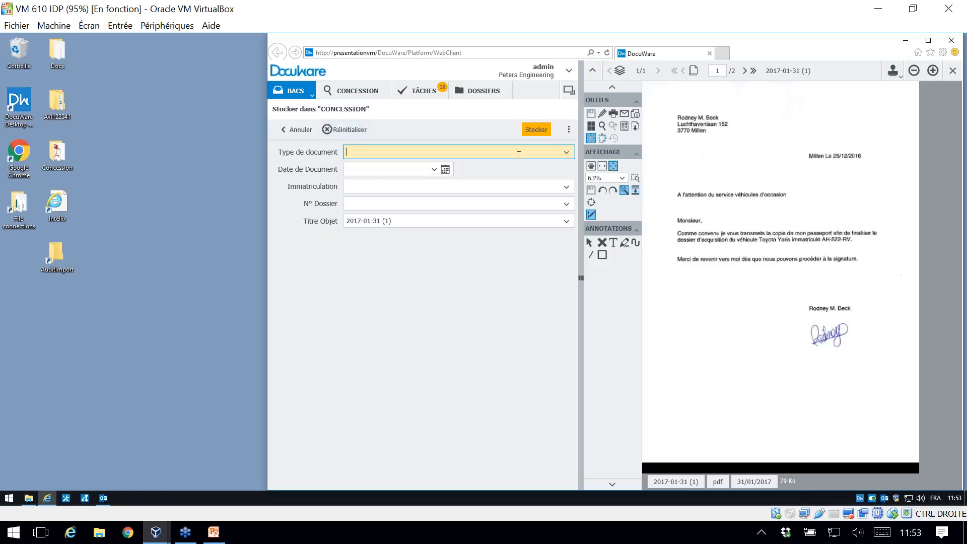
pyautogui.click(567, 152)
pyautogui.click(565, 153)
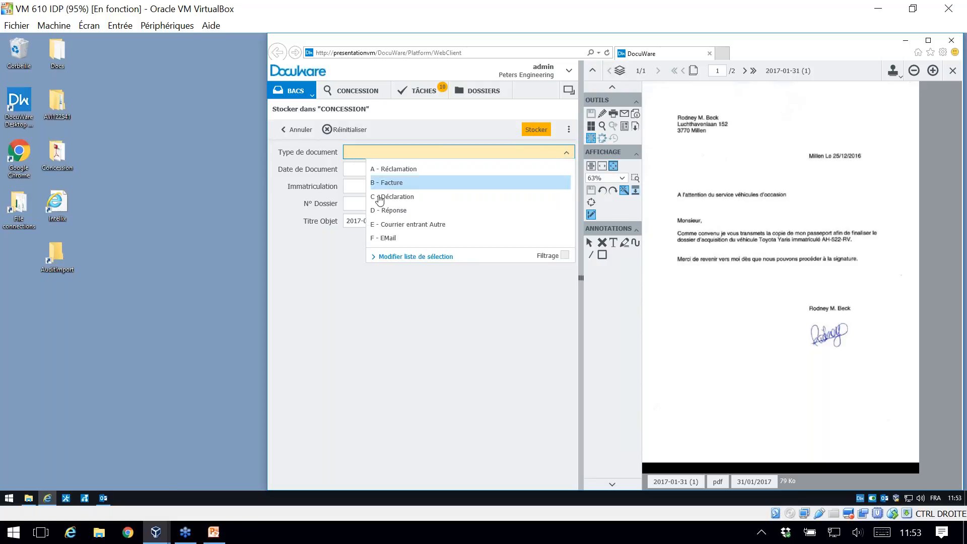
pyautogui.click(394, 225)
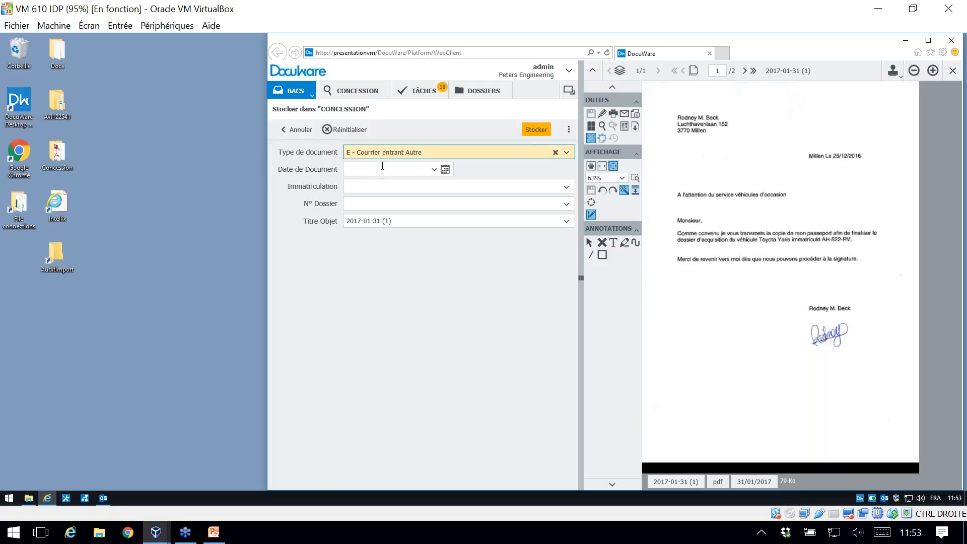
pyautogui.click(446, 170)
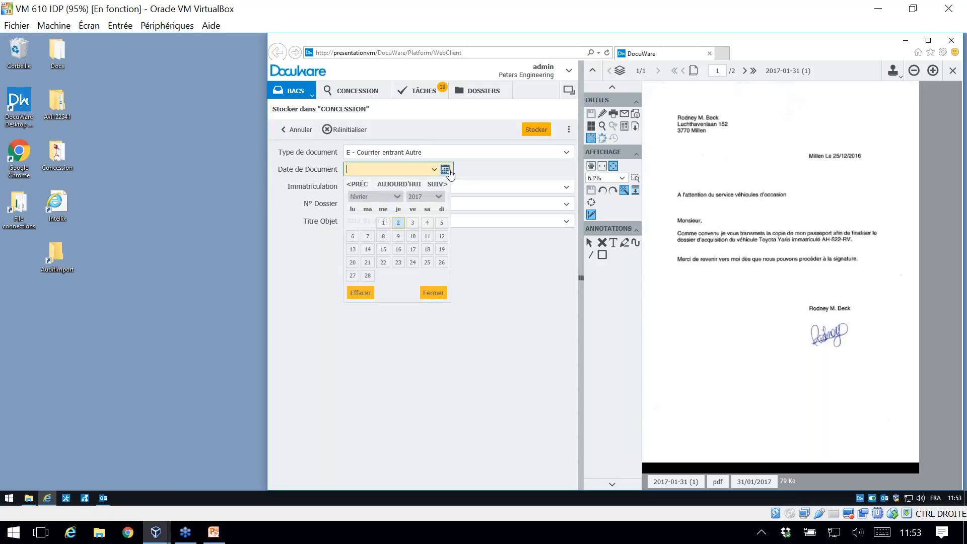
pyautogui.click(398, 223)
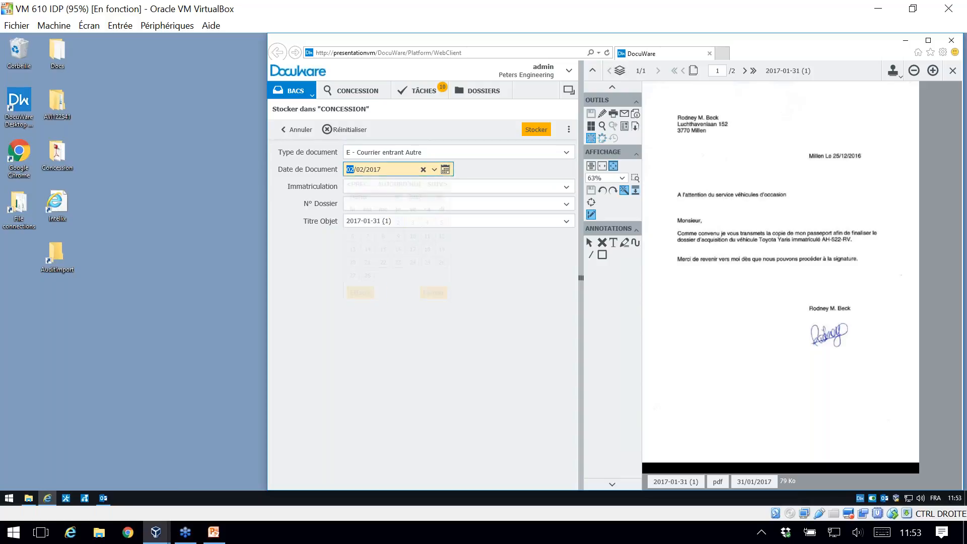
pyautogui.click(375, 186)
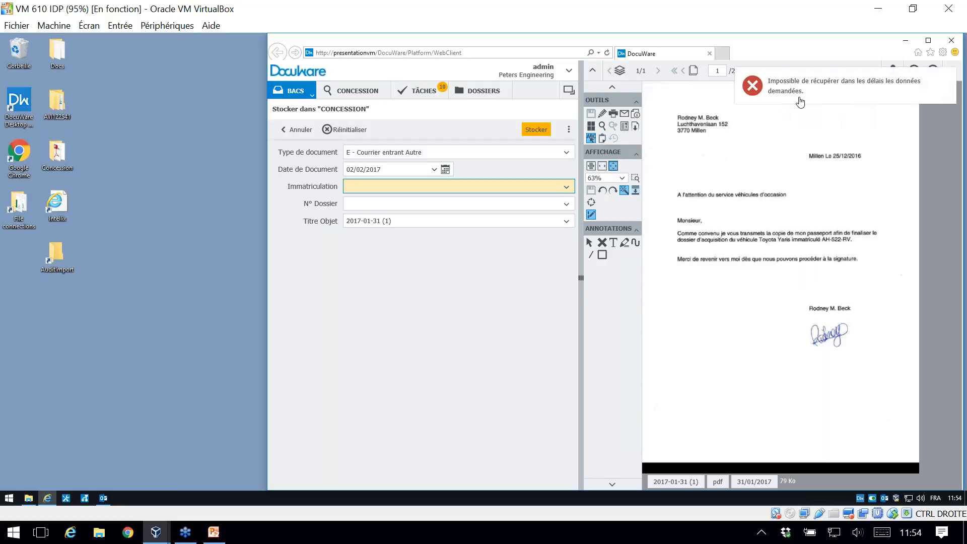
pyautogui.click(297, 129)
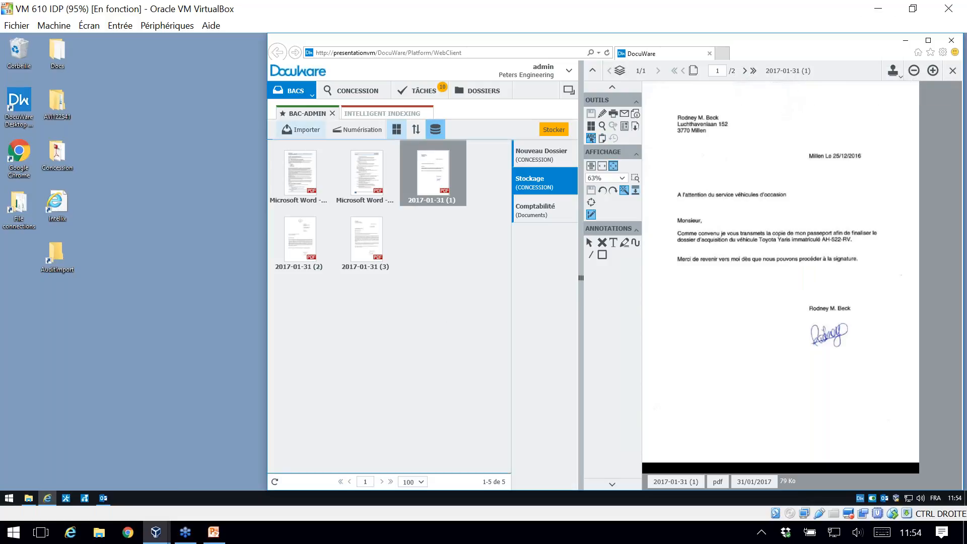
# Step: Start storing the selected document in CONCESSION with document type E - Courrier entrant Autre and document date 02/02/2017
pyautogui.click(553, 129)
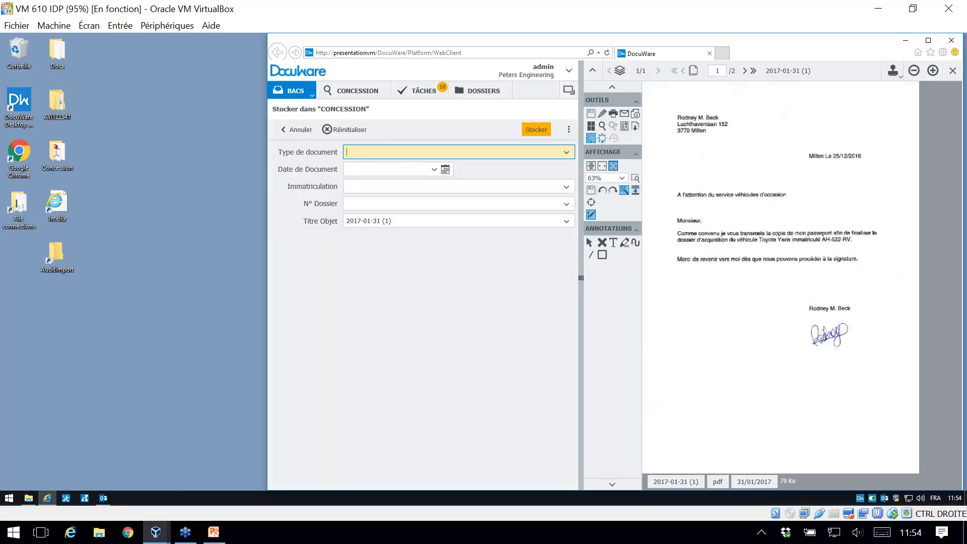
pyautogui.click(566, 152)
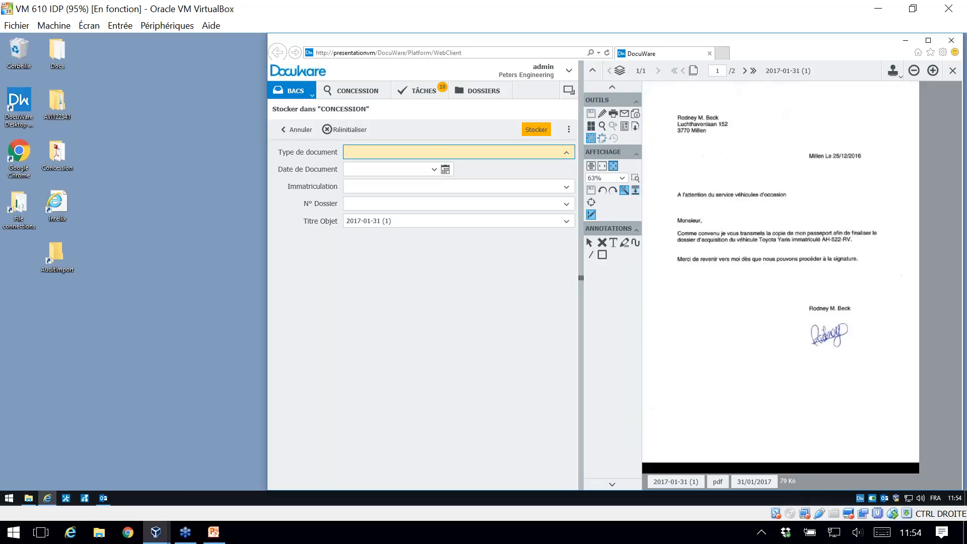
pyautogui.click(566, 152)
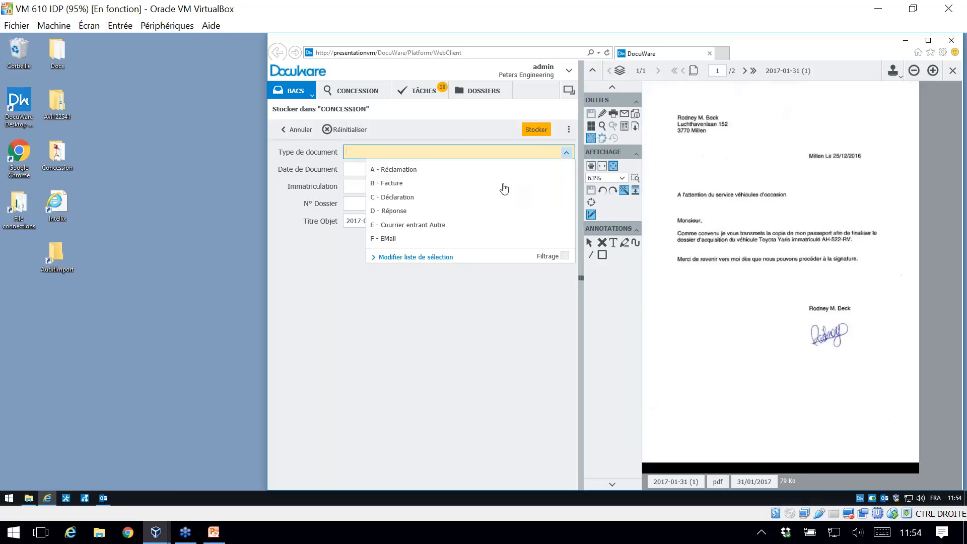
pyautogui.click(409, 223)
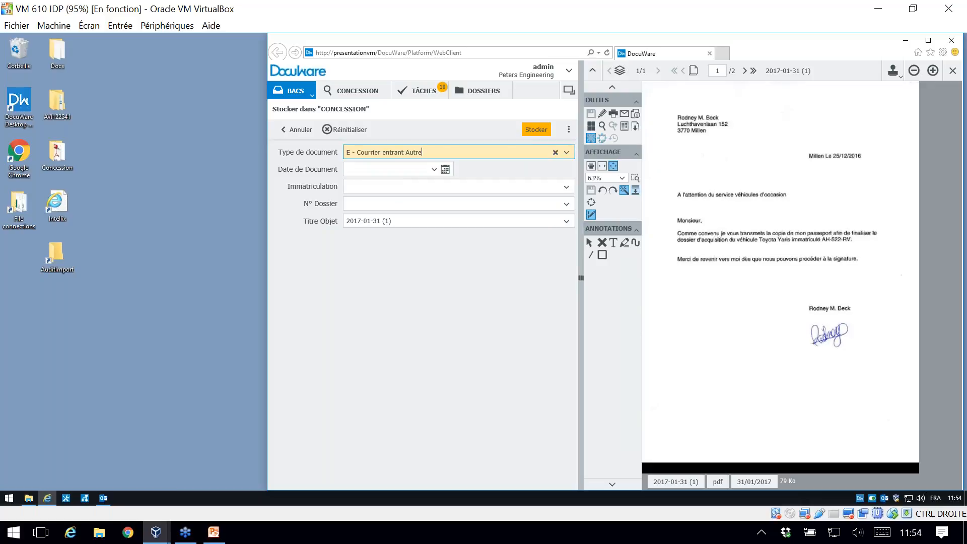
pyautogui.click(445, 169)
pyautogui.click(398, 223)
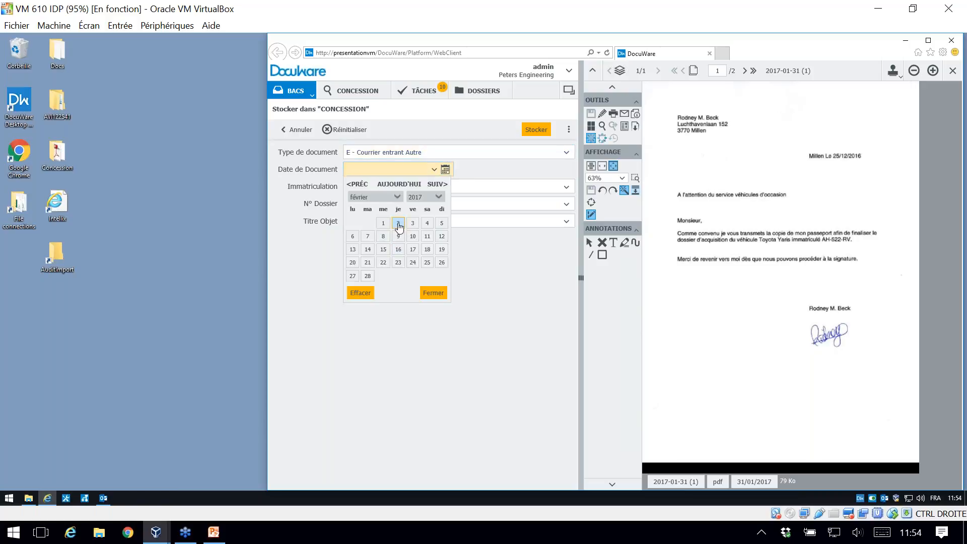
# Step: Choose AH-522-RV from the suggestions for Immatriculation, and clear the field again
pyautogui.click(428, 188)
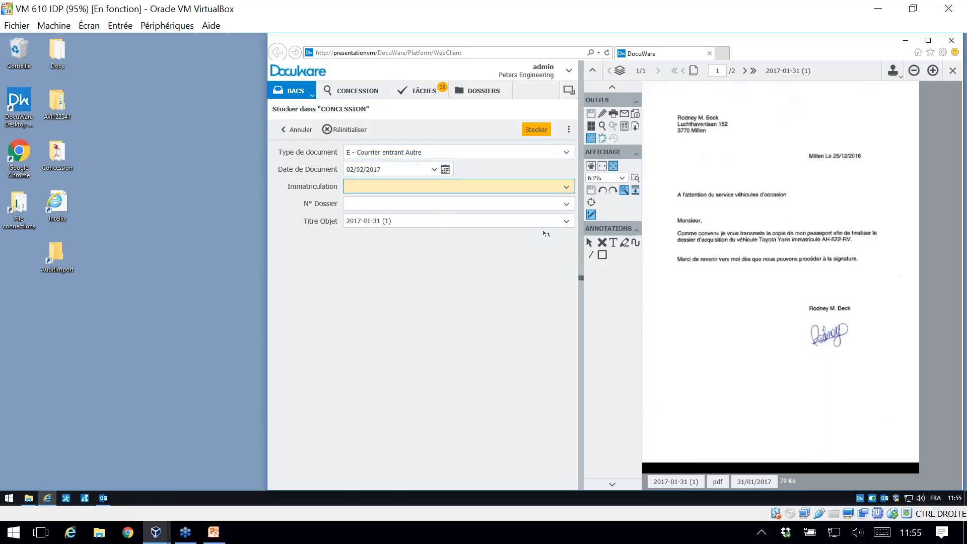
pyautogui.click(559, 185)
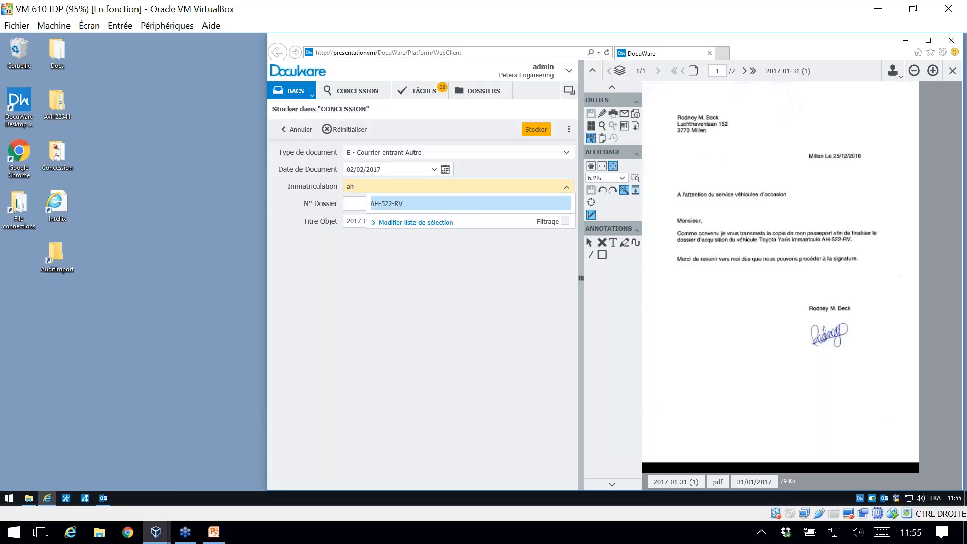
pyautogui.click(459, 203)
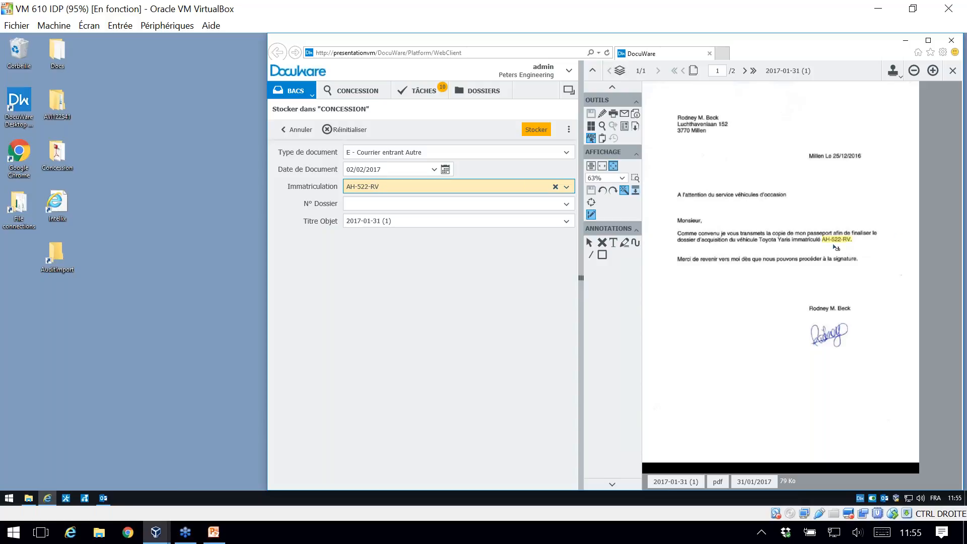
pyautogui.click(380, 204)
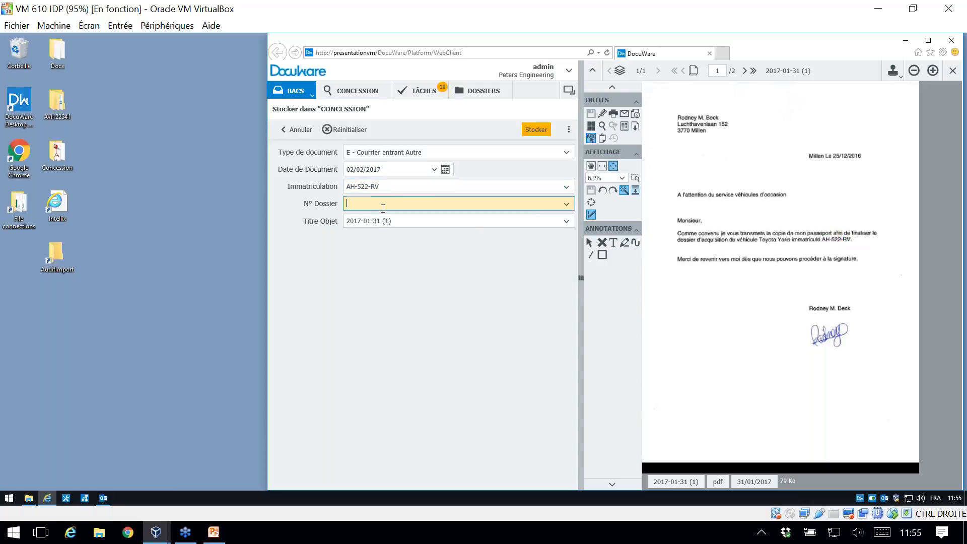
pyautogui.click(543, 188)
pyautogui.press('Delete')
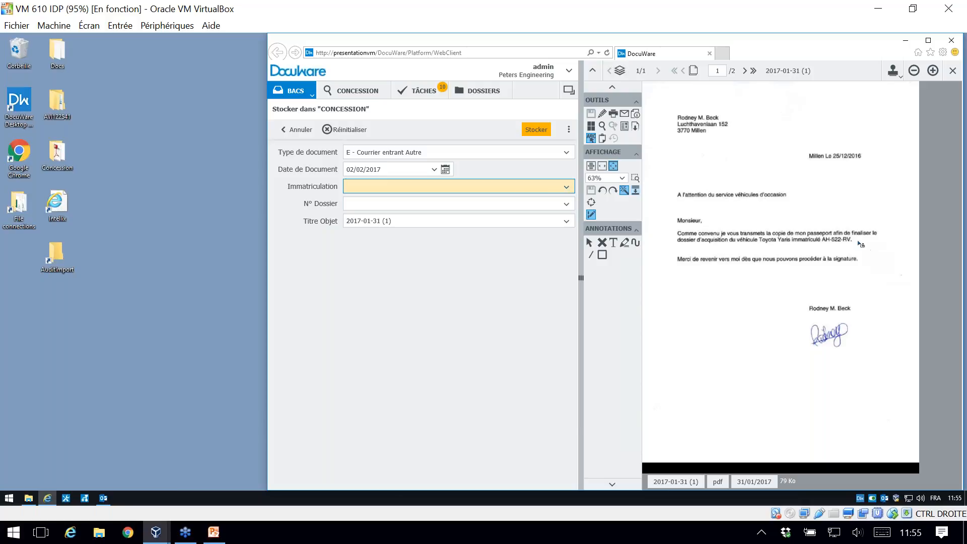
pyautogui.click(830, 245)
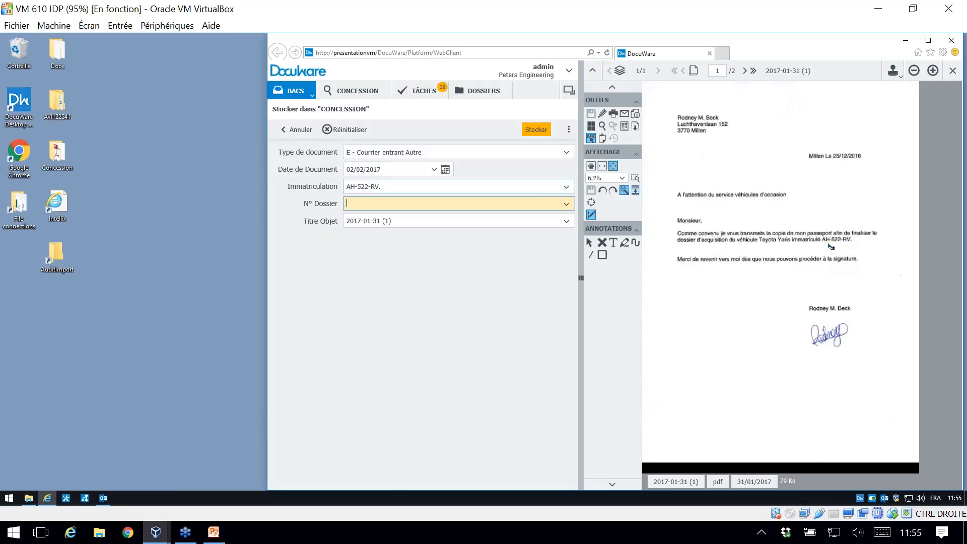
pyautogui.click(391, 186)
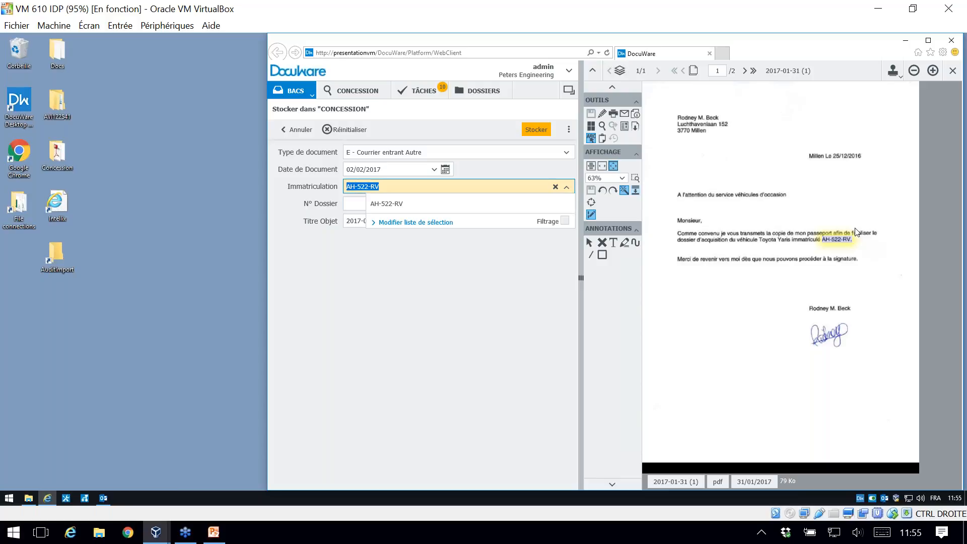
pyautogui.moveTo(766, 234); pyautogui.dragTo(834, 231)
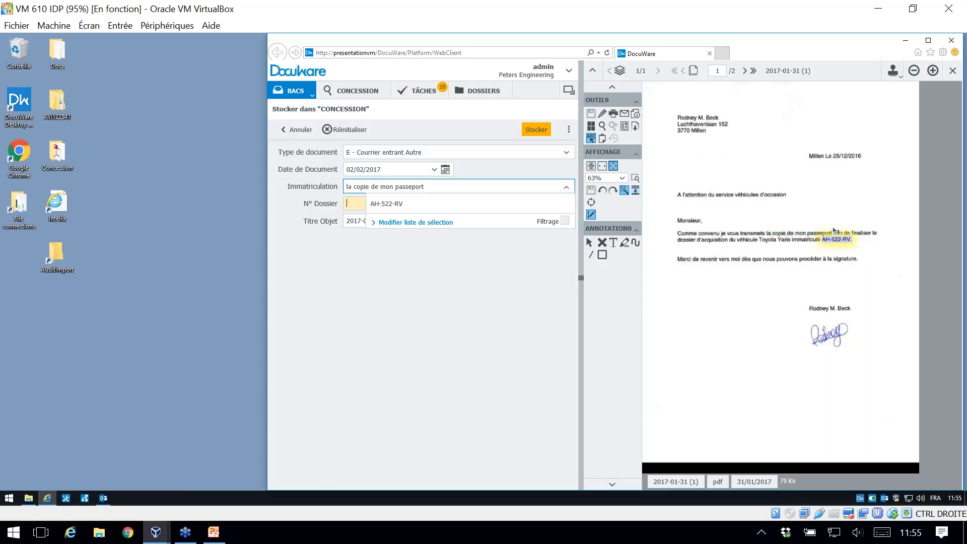
pyautogui.press('BackSpace')
pyautogui.click(838, 241)
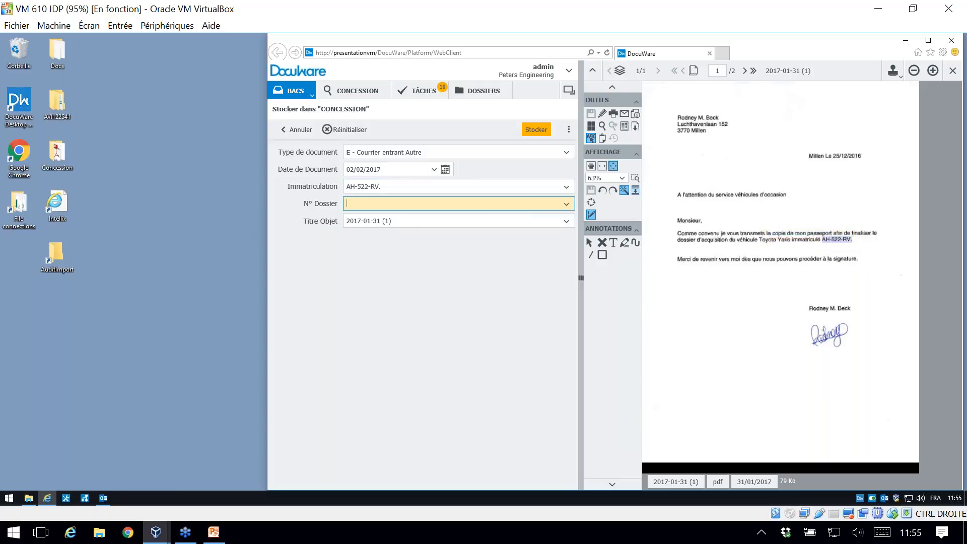
pyautogui.click(402, 183)
pyautogui.press('BackSpace')
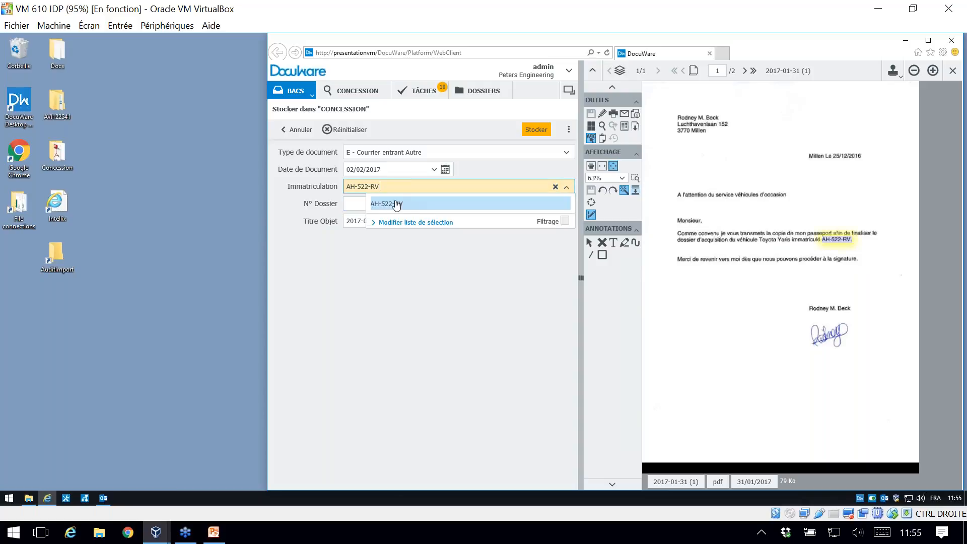
pyautogui.click(342, 262)
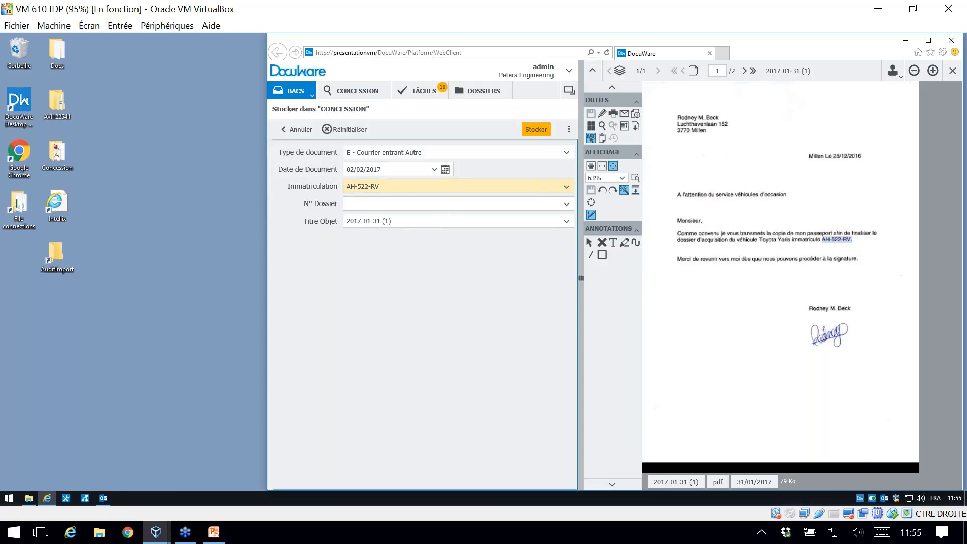
# Step: Set the document's N° Dossier to 201701TOY01 from its selection list
pyautogui.click(459, 204)
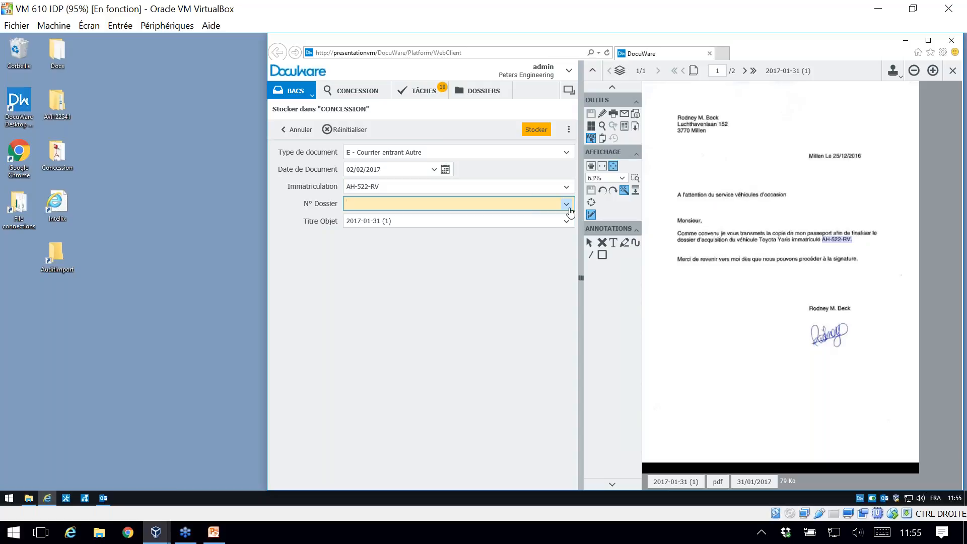
pyautogui.click(408, 187)
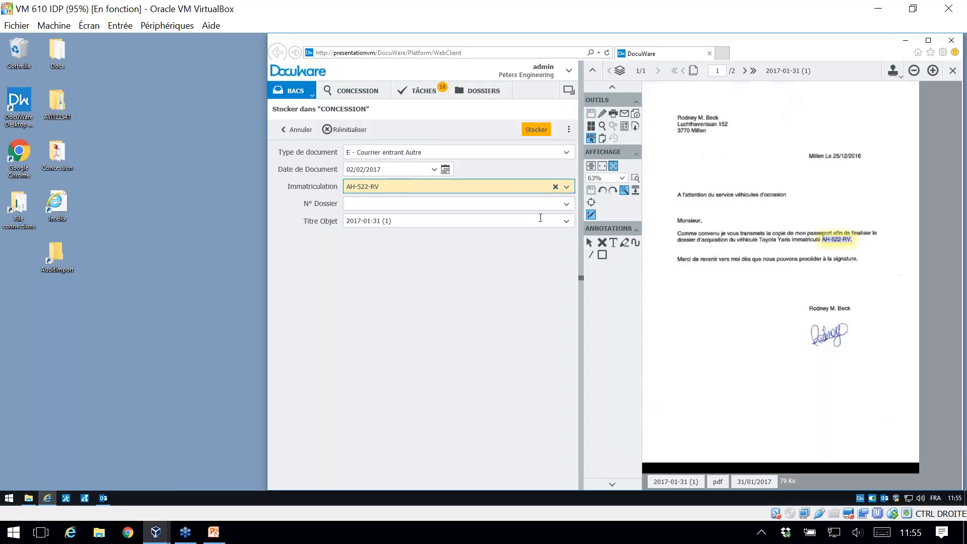
pyautogui.click(564, 204)
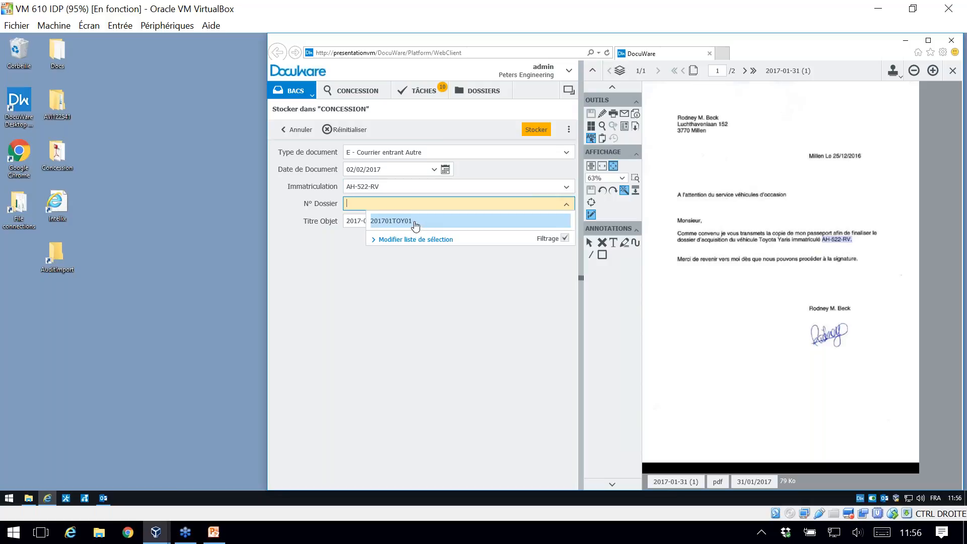
pyautogui.click(415, 222)
pyautogui.press('Tab')
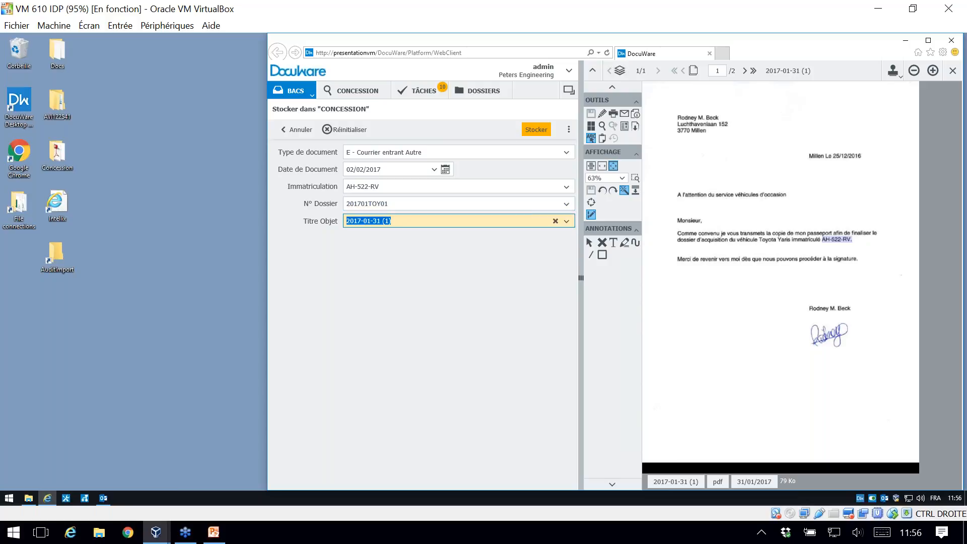
# Step: Fill Titre Objet with the word "passeport" picked up from the letter, and store the document in CONCESSION
pyautogui.click(819, 234)
pyautogui.click(538, 130)
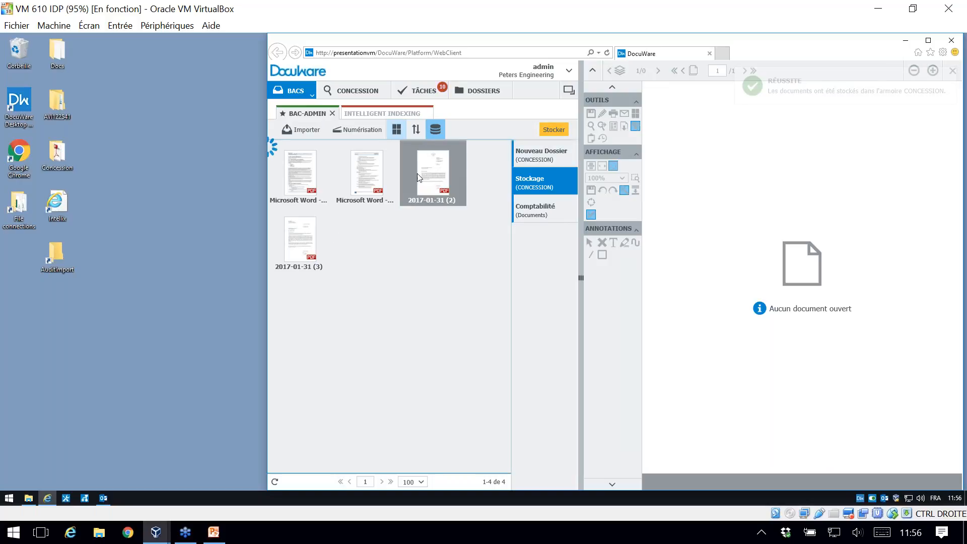
# Step: Start storing document 2017-01-31 (2) in CONCESSION and set its Type de document to A - Réclamation
pyautogui.click(553, 129)
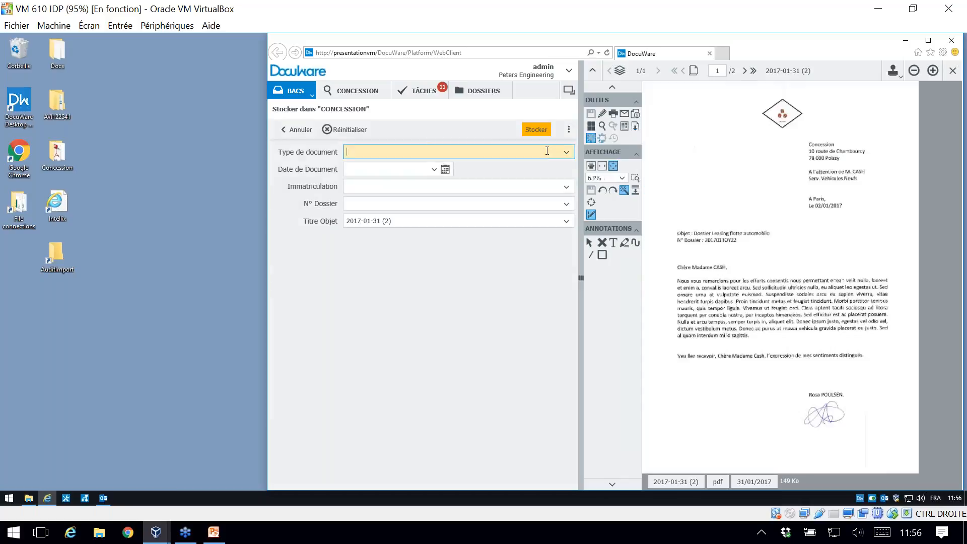
pyautogui.click(566, 152)
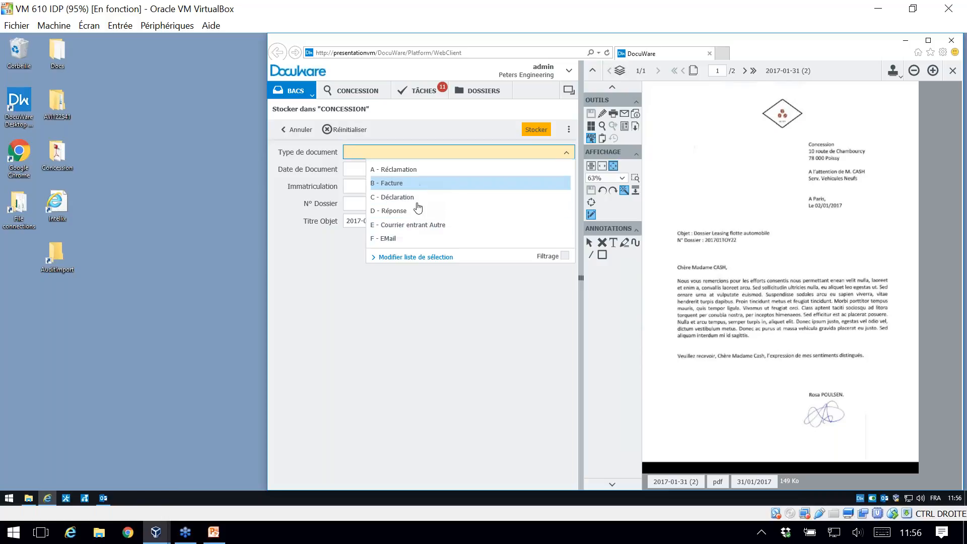
pyautogui.click(417, 170)
pyautogui.click(417, 170)
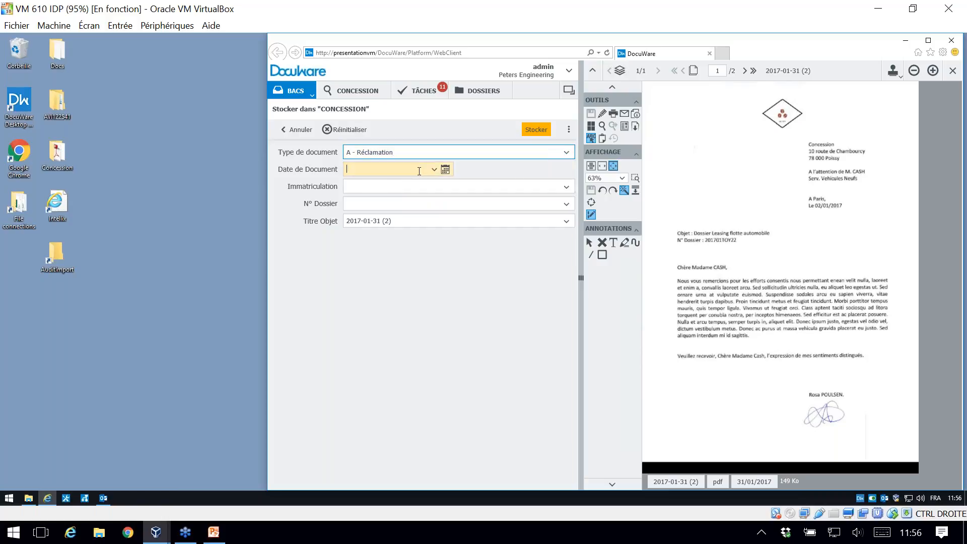
# Step: Fill Date de Document and N° Dossier with the date and the file reference picked up from the letter
pyautogui.click(826, 208)
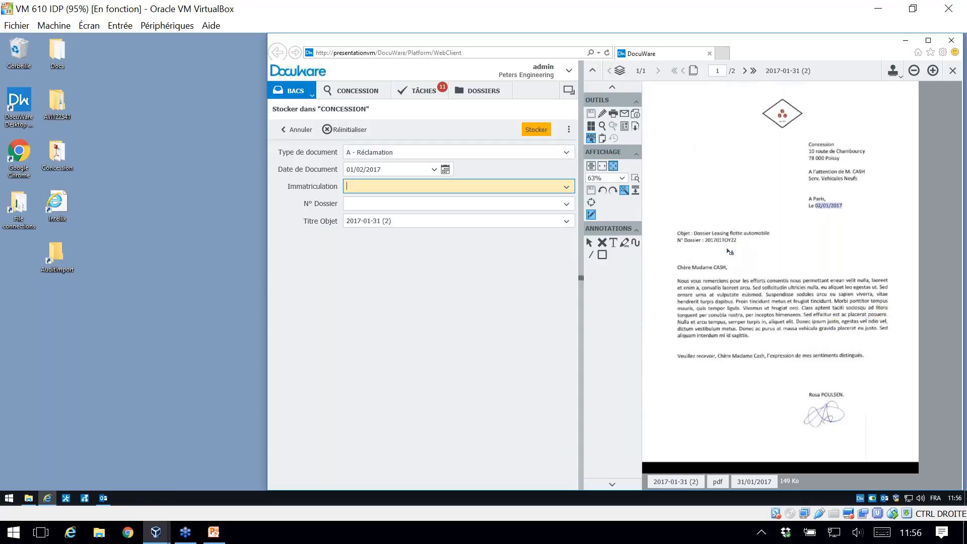
pyautogui.click(544, 209)
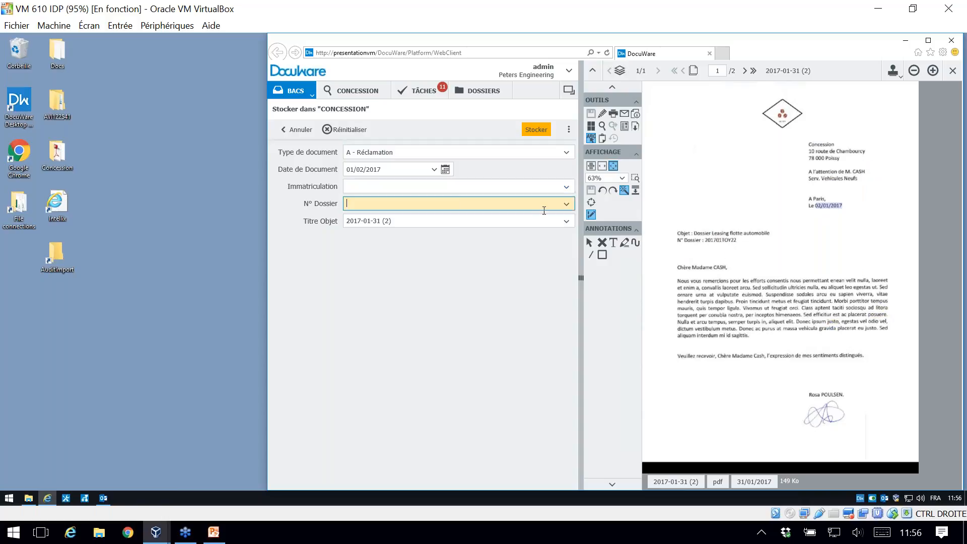
pyautogui.click(721, 240)
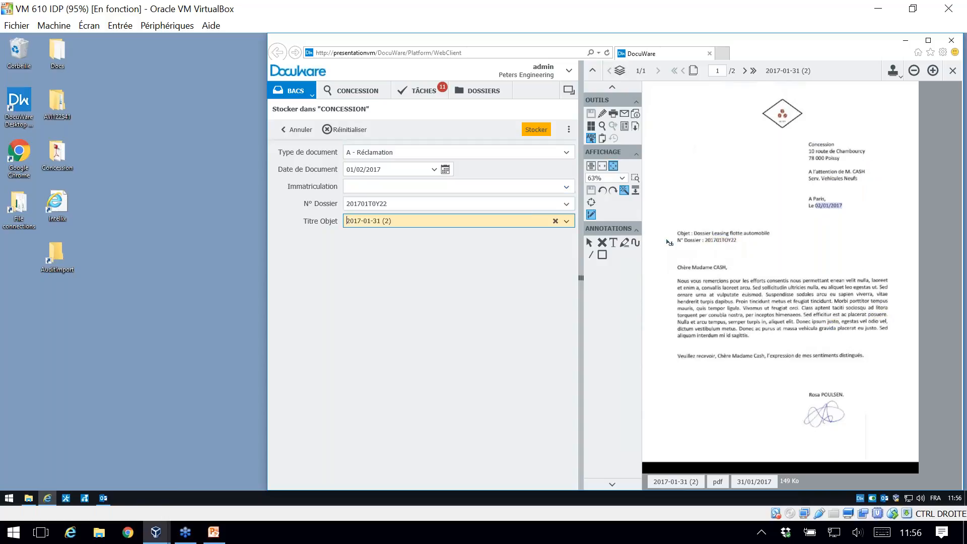
# Step: Replace Titre Objet with "Dossier Leasing flotte automobile" picked up from the letter, and store the document
pyautogui.tripleClick(511, 220)
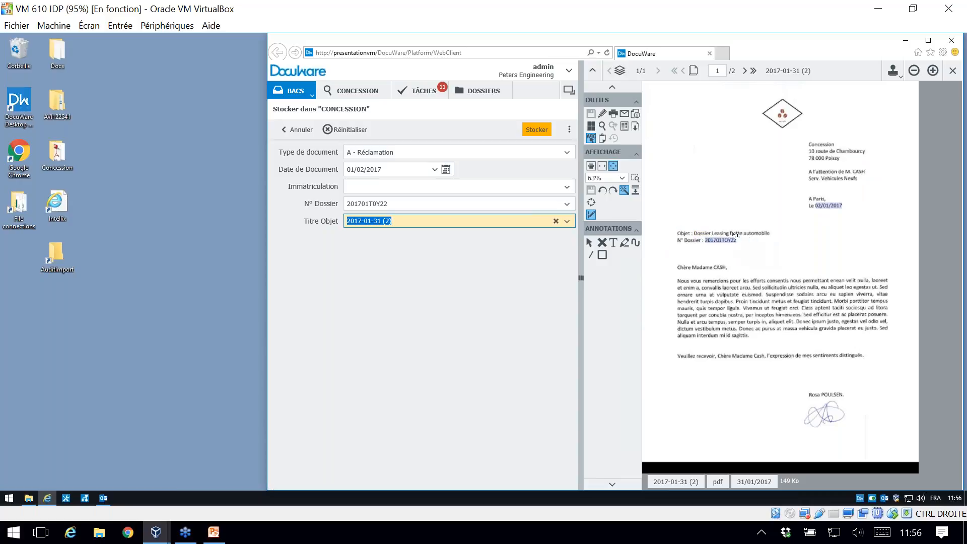
pyautogui.moveTo(697, 233); pyautogui.dragTo(769, 235)
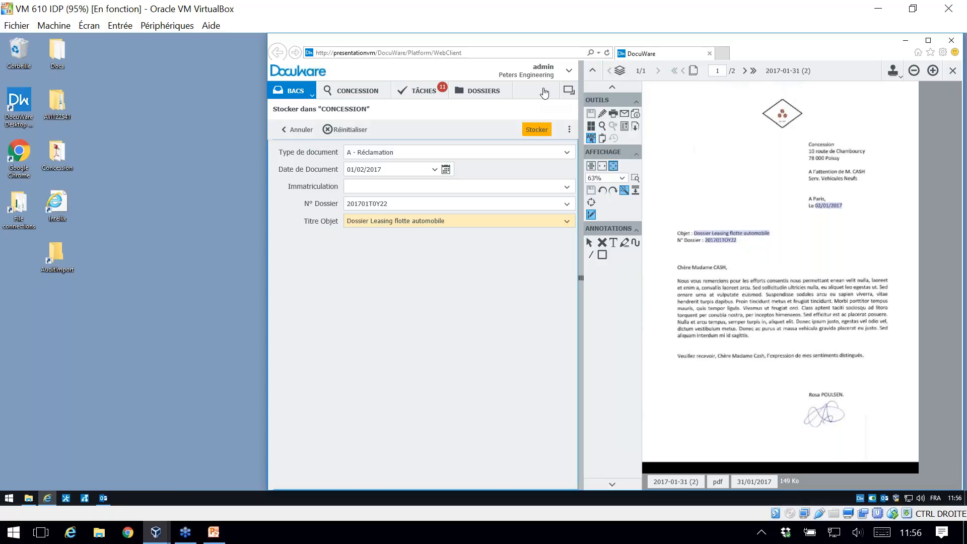
pyautogui.click(536, 129)
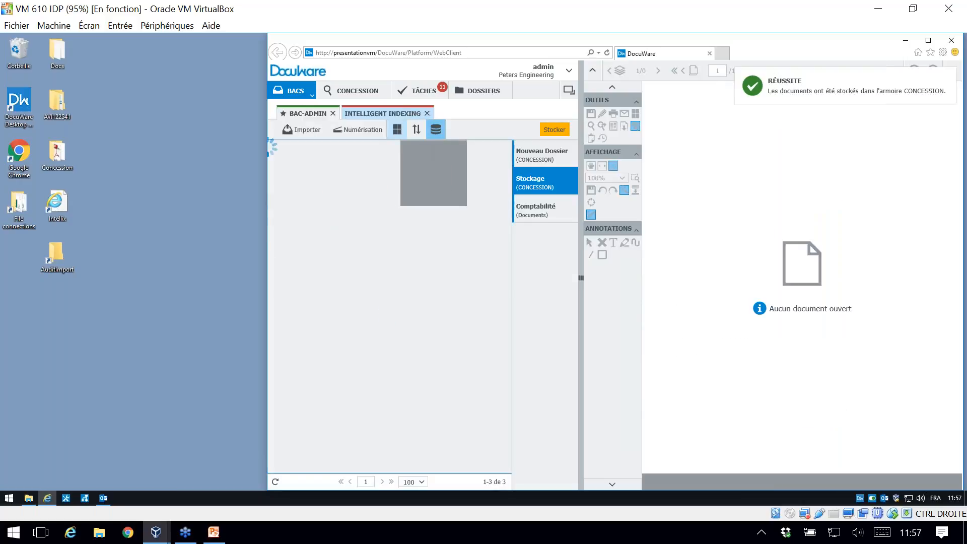
# Step: Search the CONCESSION file cabinet for documents of type A - Réclamation
pyautogui.click(353, 91)
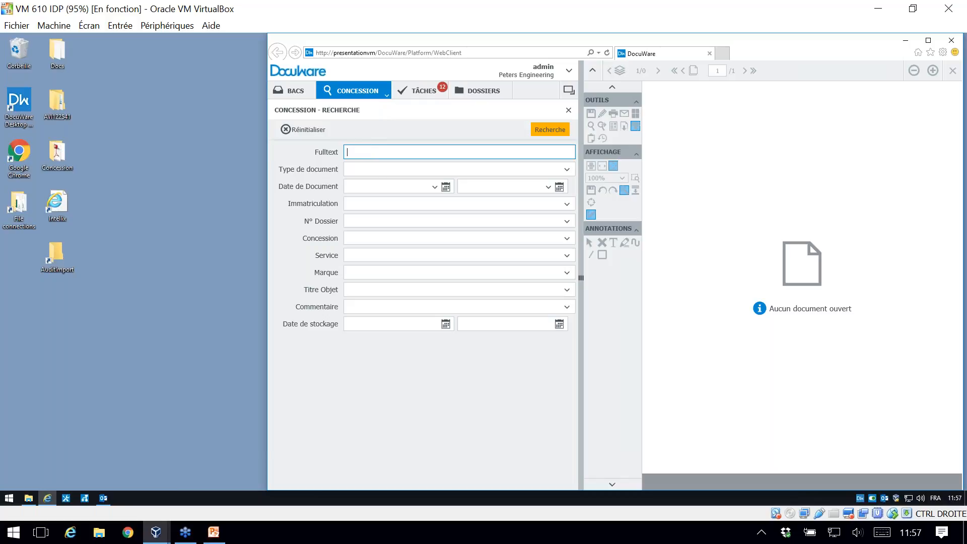
pyautogui.click(369, 142)
pyautogui.click(379, 171)
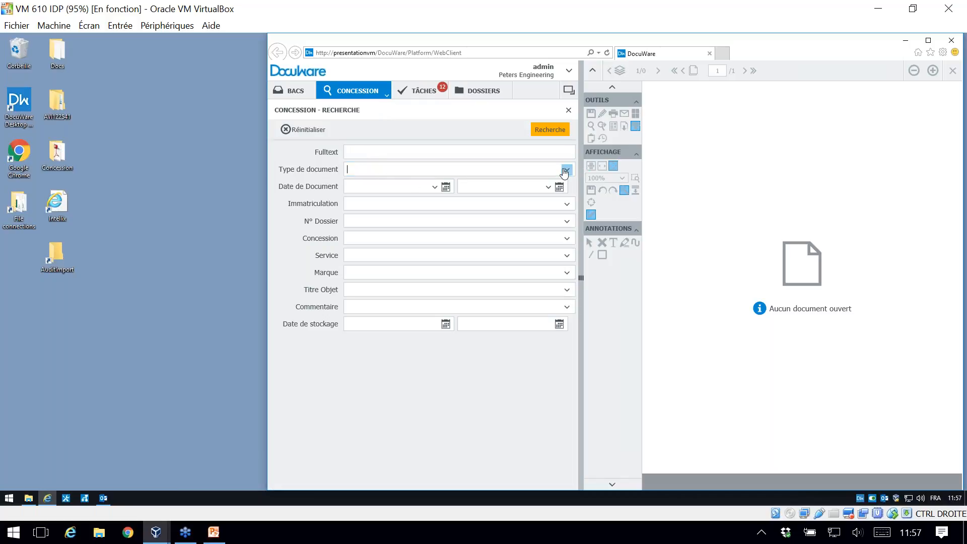
pyautogui.click(536, 172)
pyautogui.click(468, 186)
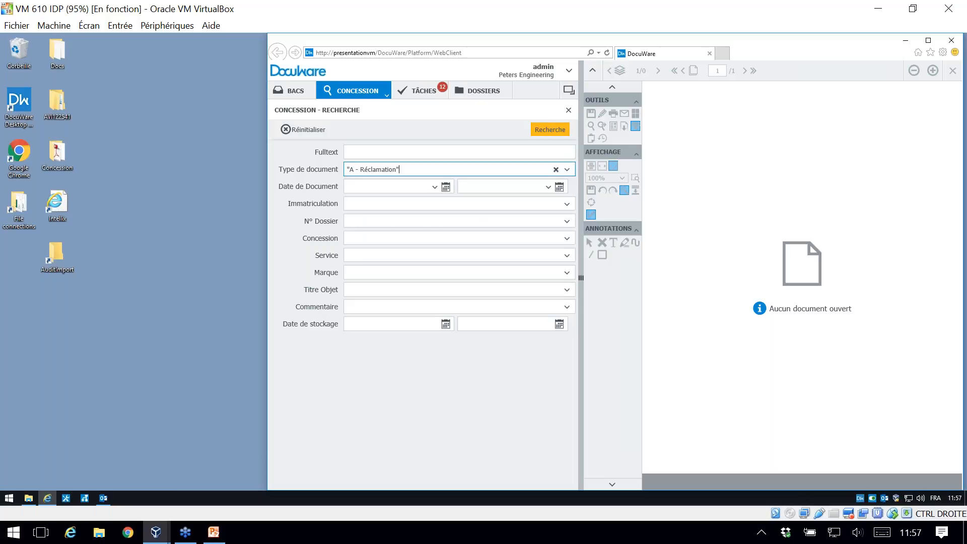
pyautogui.click(543, 133)
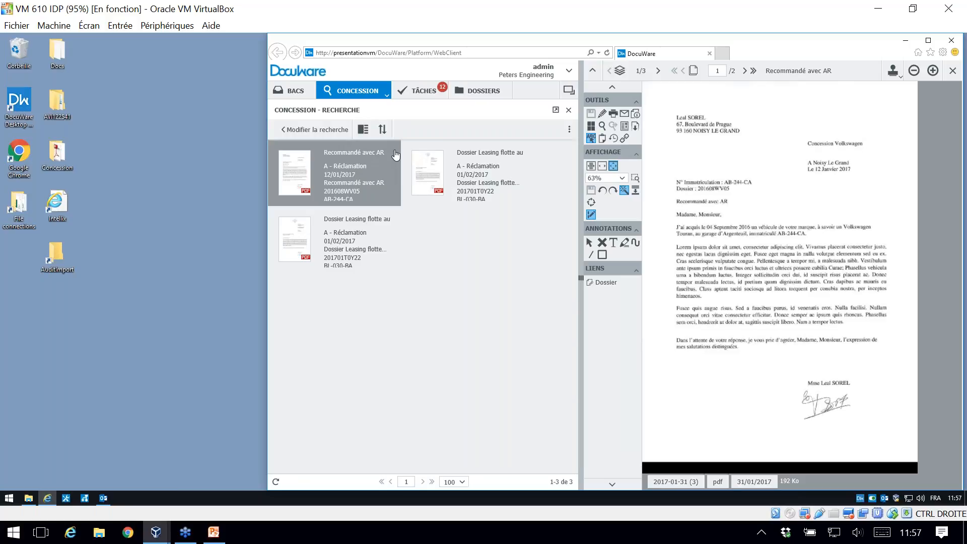
# Step: Open the first Dossier Leasing flotte automobile result and switch the results list to the table view
pyautogui.moveTo(396, 161)
pyautogui.mouseDown()
pyautogui.moveTo(398, 170)
pyautogui.moveTo(397, 160)
pyautogui.mouseUp()
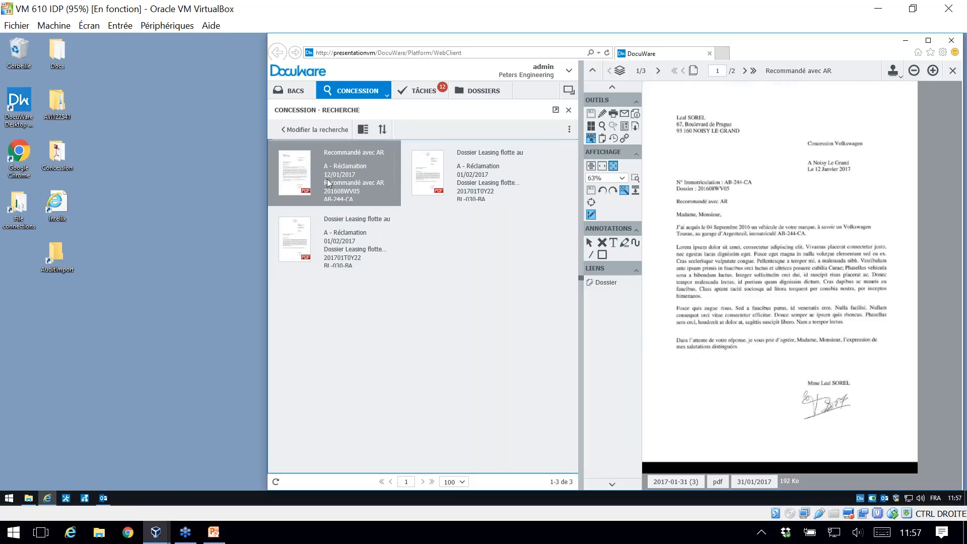
pyautogui.click(491, 168)
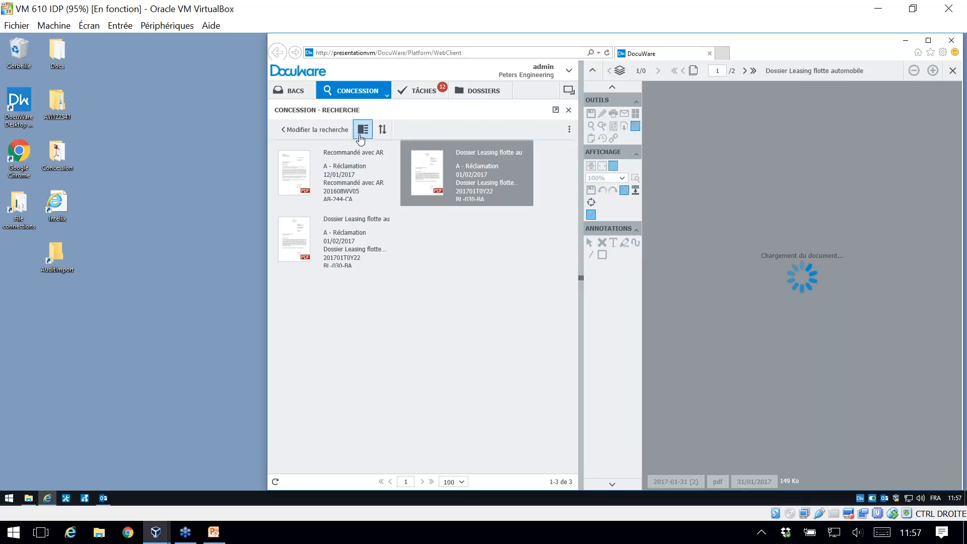
pyautogui.click(362, 131)
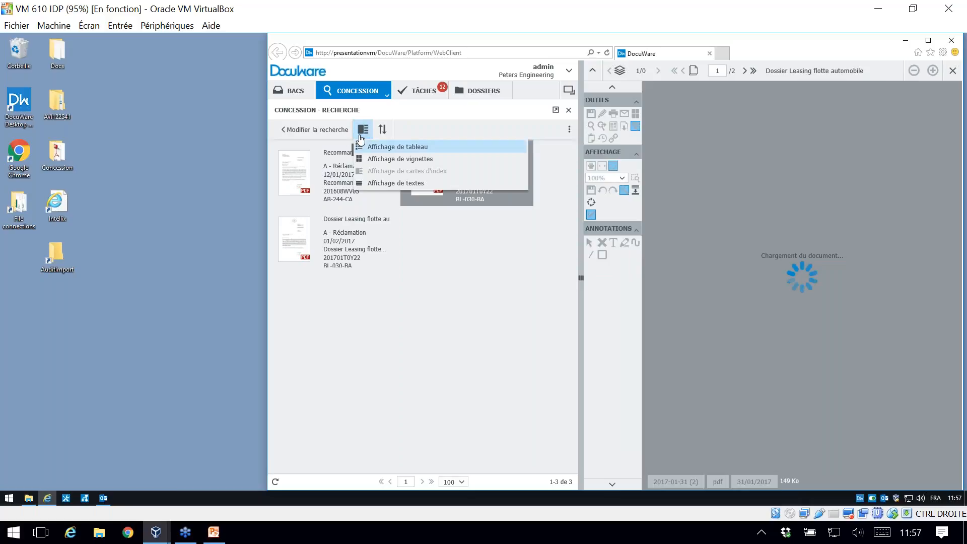
pyautogui.click(294, 167)
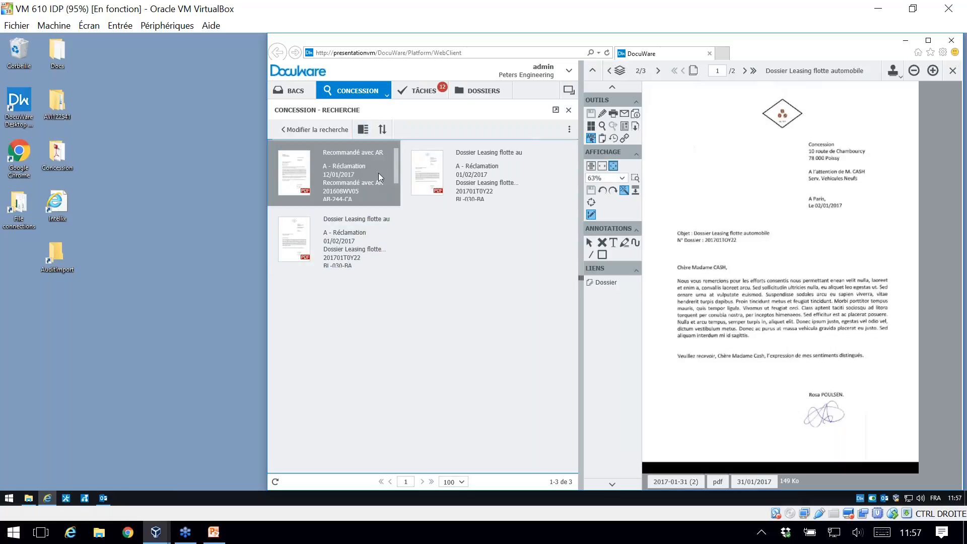
pyautogui.click(363, 132)
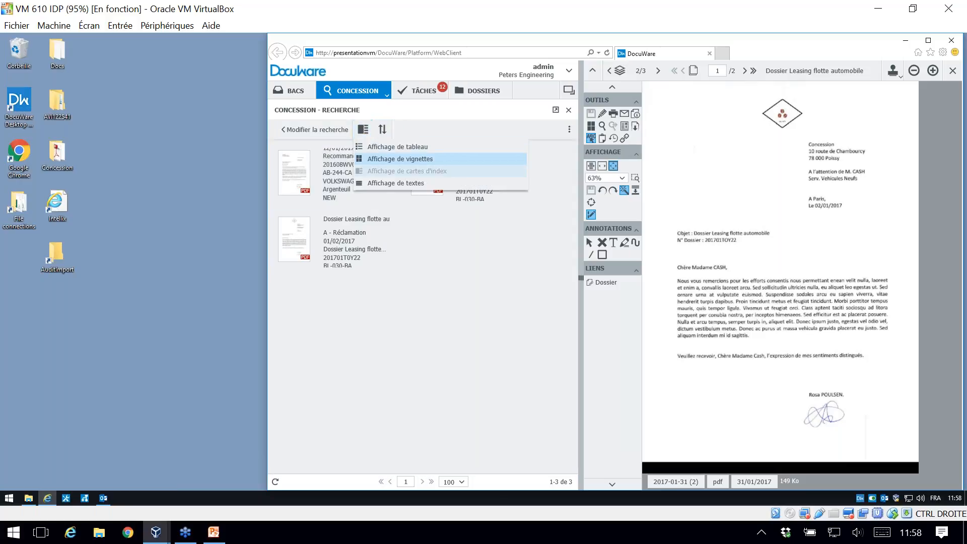
pyautogui.click(387, 149)
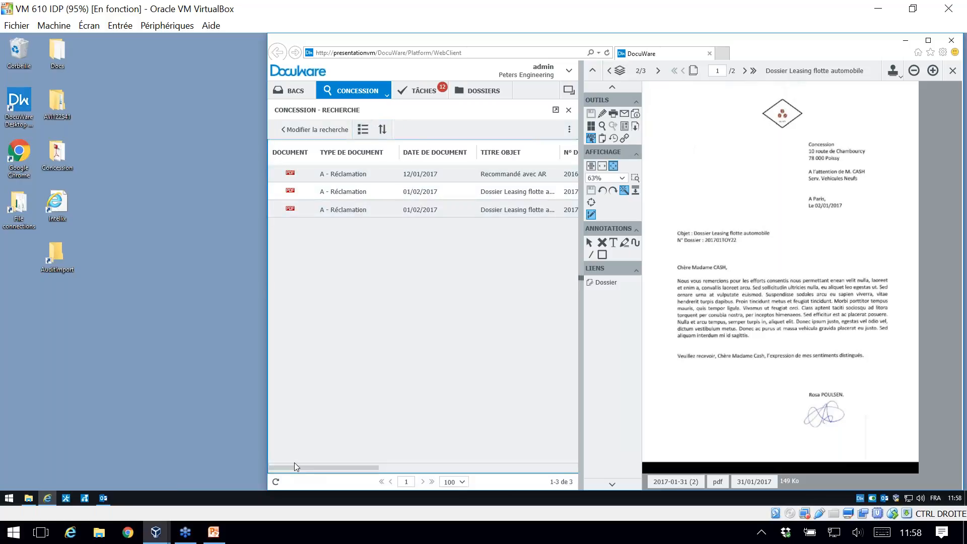
# Step: Move the Date de Document column ahead of Type de document, sorted in ascending order, and open the Recommandé avec AR document
pyautogui.moveTo(291, 468); pyautogui.dragTo(497, 469)
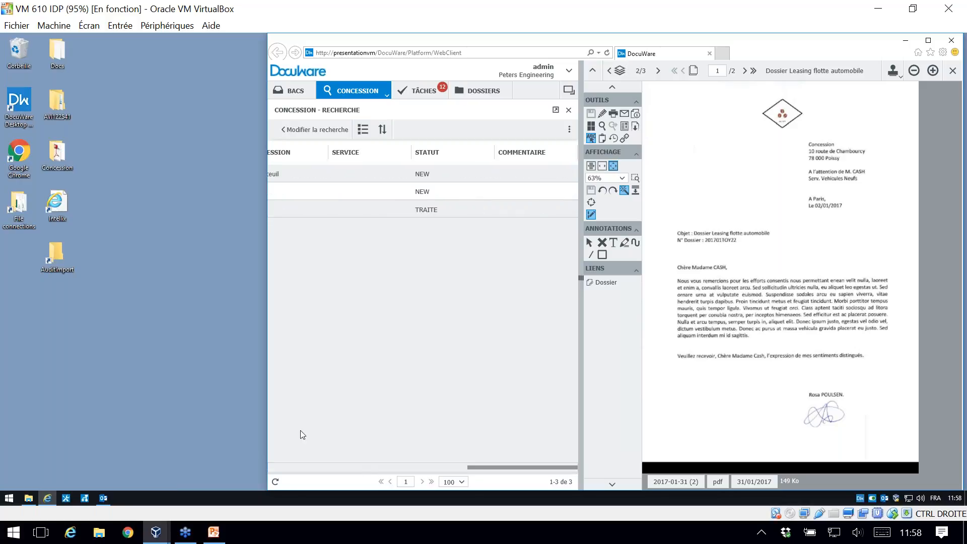
pyautogui.moveTo(300, 431); pyautogui.dragTo(274, 421)
pyautogui.moveTo(409, 154); pyautogui.dragTo(354, 166)
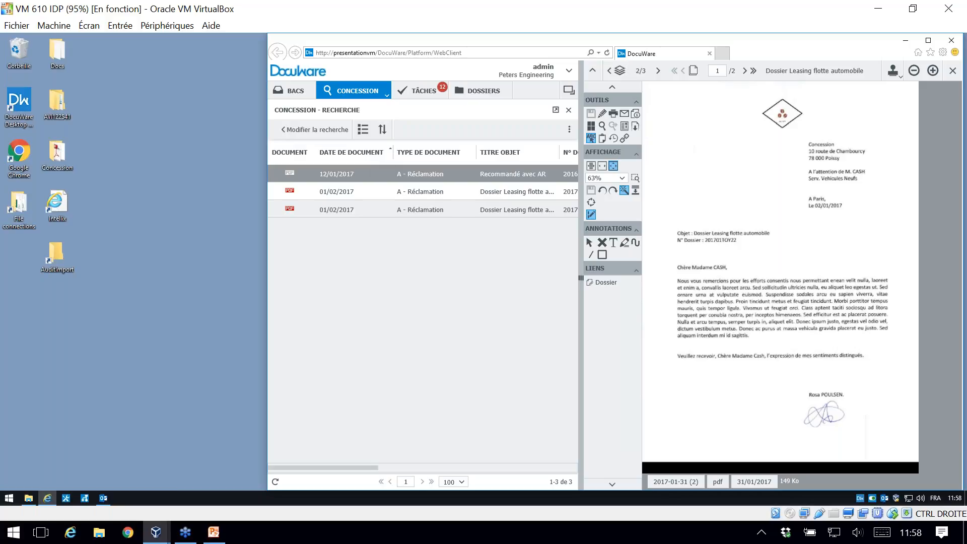
pyautogui.click(357, 180)
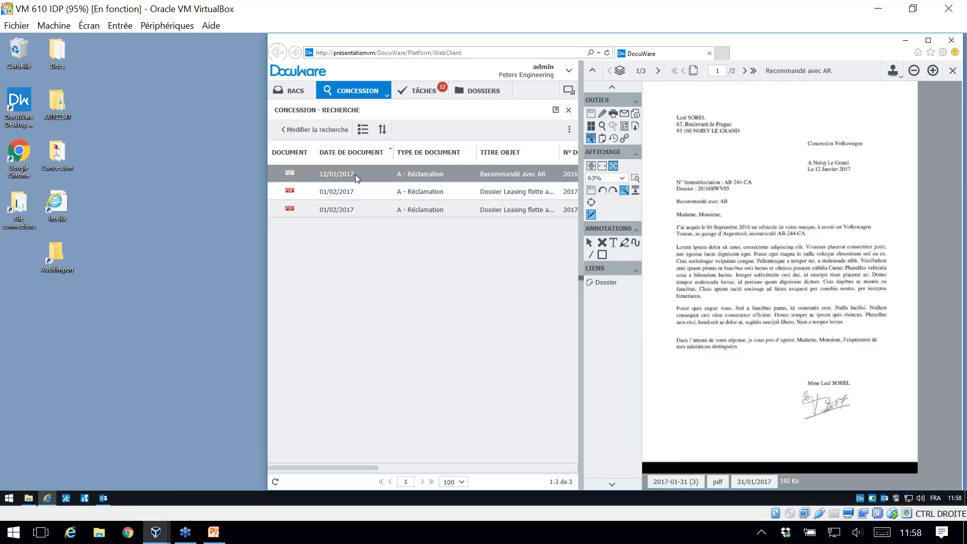
# Step: Return to the CONCESSION search criteria and clear the Type de document value
pyautogui.click(313, 130)
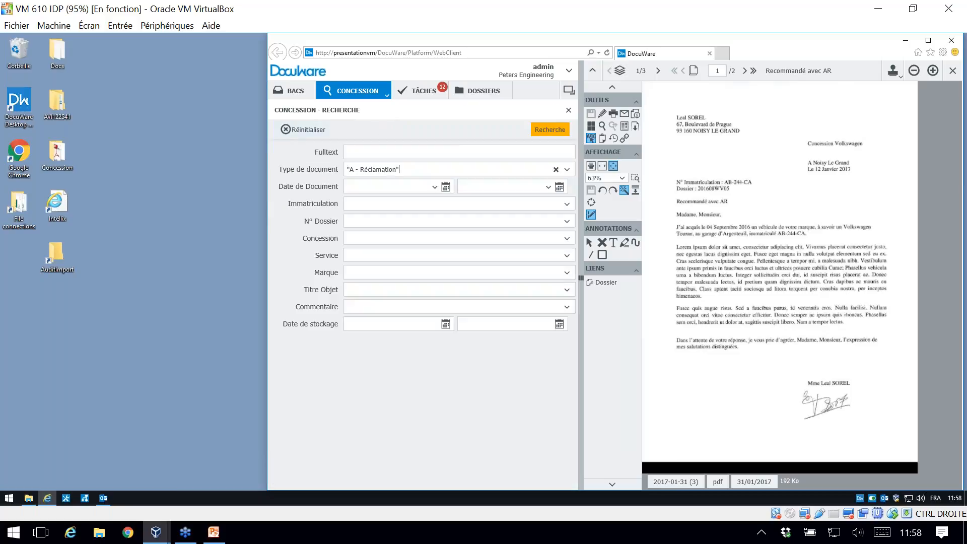
pyautogui.doubleClick(388, 170)
pyautogui.hotkey('ctrl', 'a')
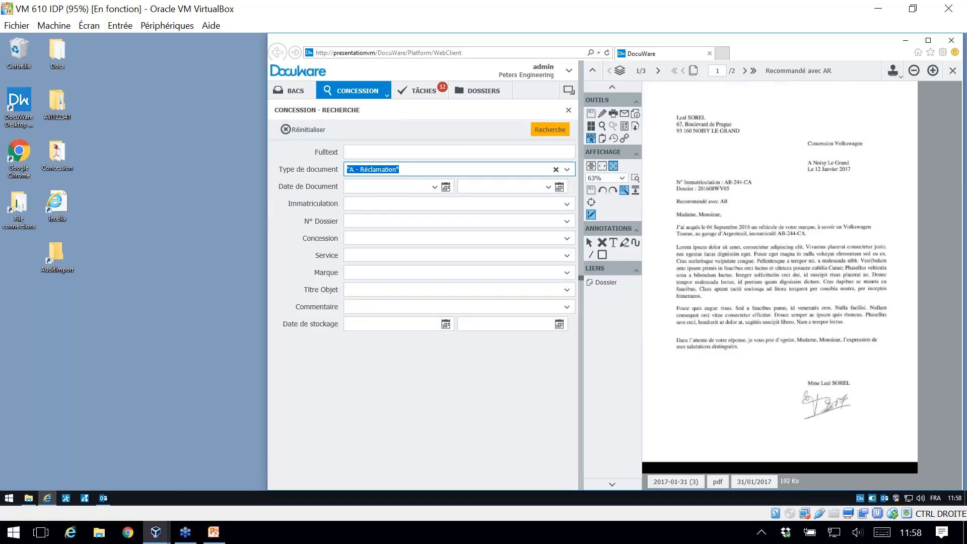
pyautogui.press('BackSpace')
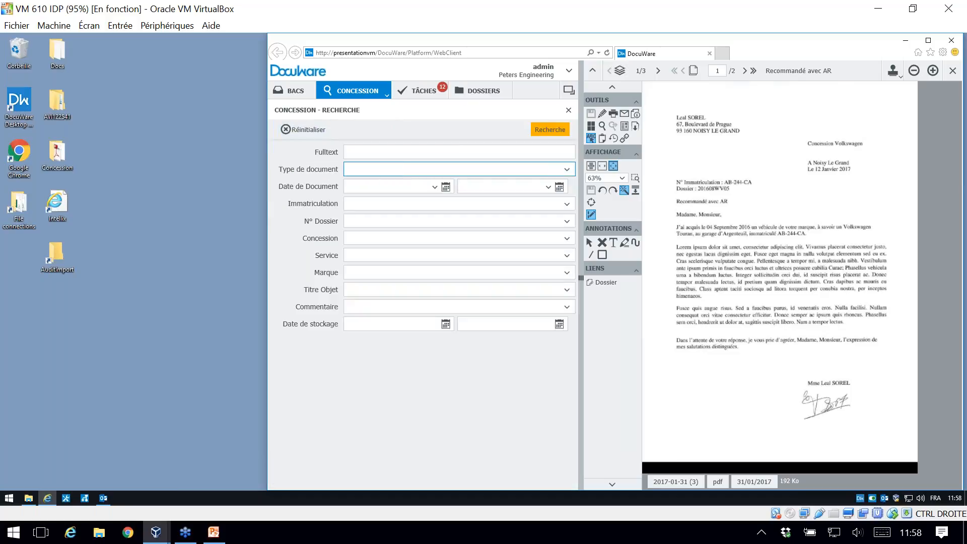
pyautogui.press('Tab')
pyautogui.click(445, 187)
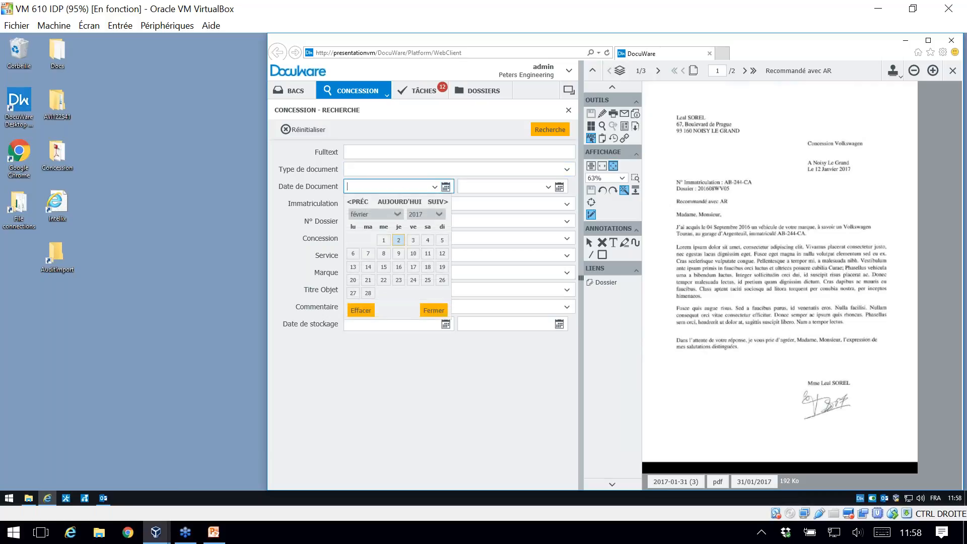
pyautogui.click(343, 427)
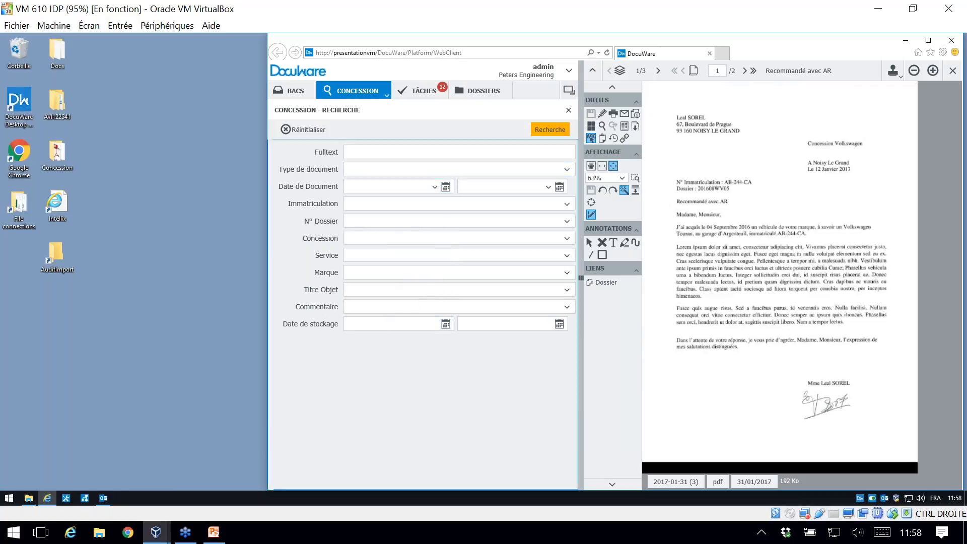
pyautogui.click(367, 152)
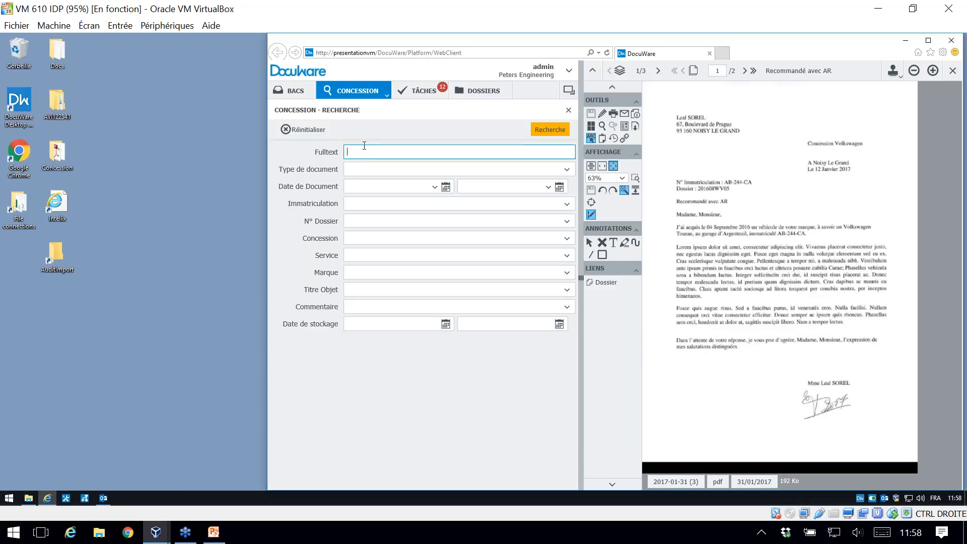
pyautogui.click(323, 149)
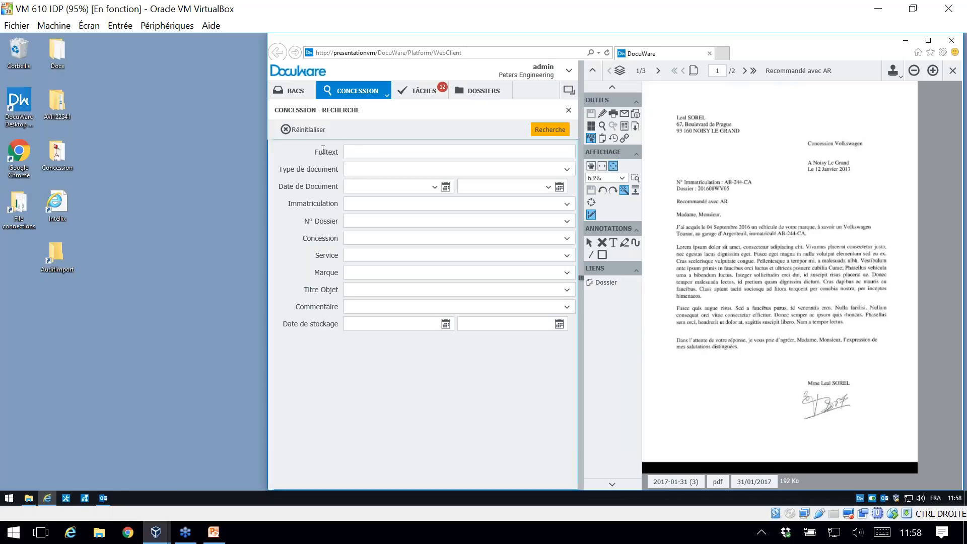
# Step: Search the CONCESSION full text for "véhicule" and open the second passeport result and the Recommandé avec AR letter
pyautogui.click(360, 154)
pyautogui.write('véhicule')
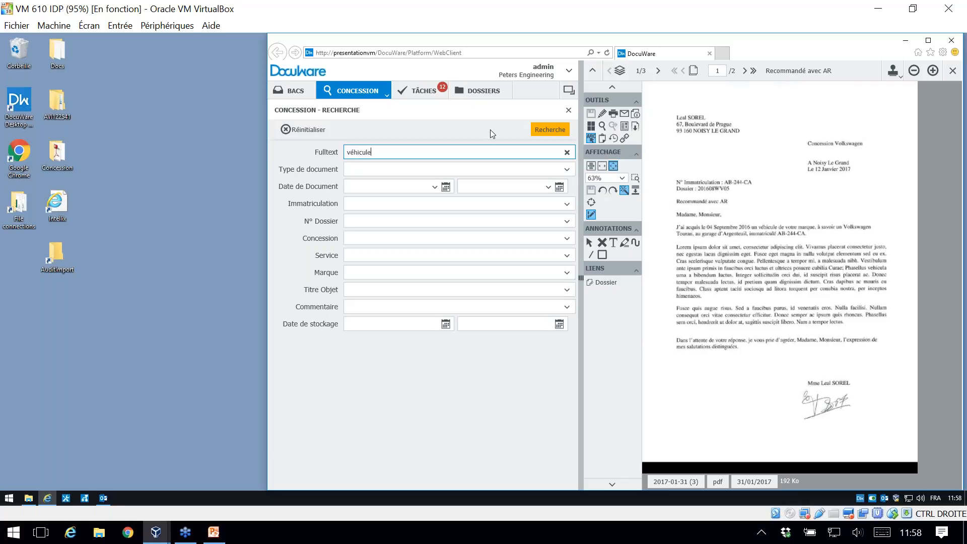
pyautogui.click(554, 130)
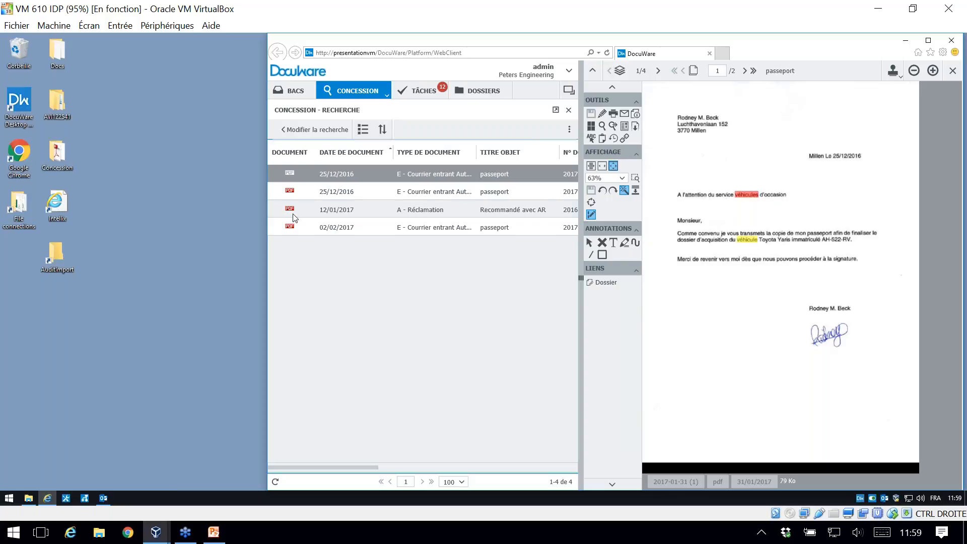
pyautogui.click(357, 193)
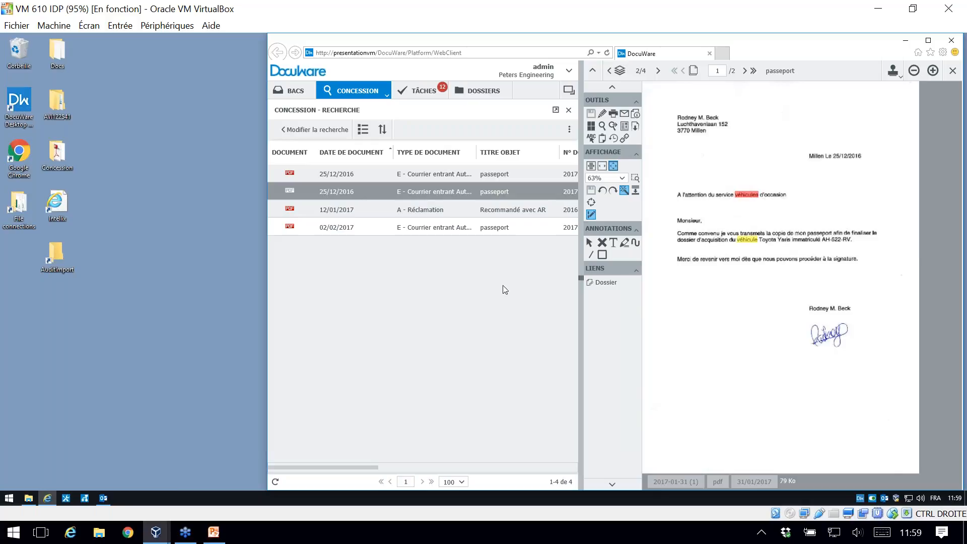
pyautogui.click(338, 217)
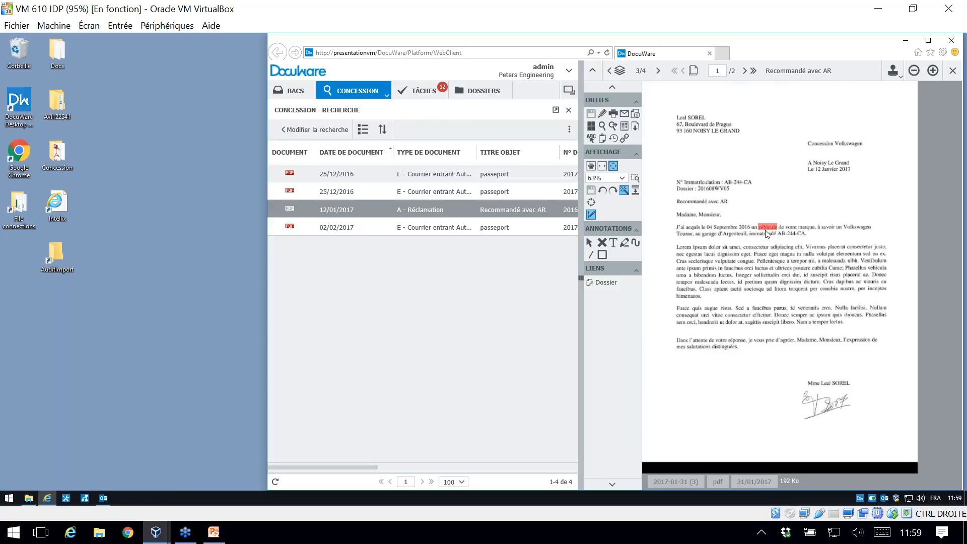
# Step: Return to the CONCESSION search criteria and clear the full-text search term
pyautogui.click(321, 132)
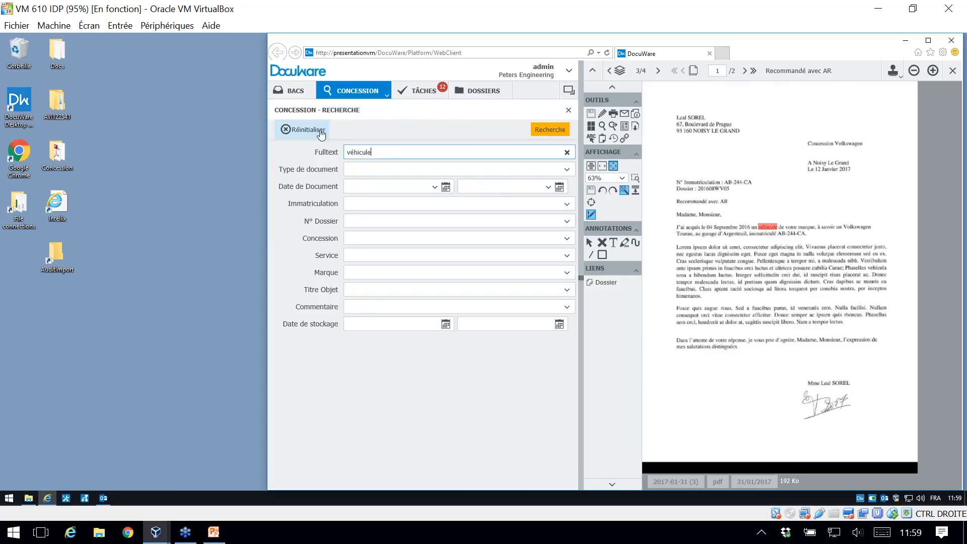
pyautogui.doubleClick(361, 154)
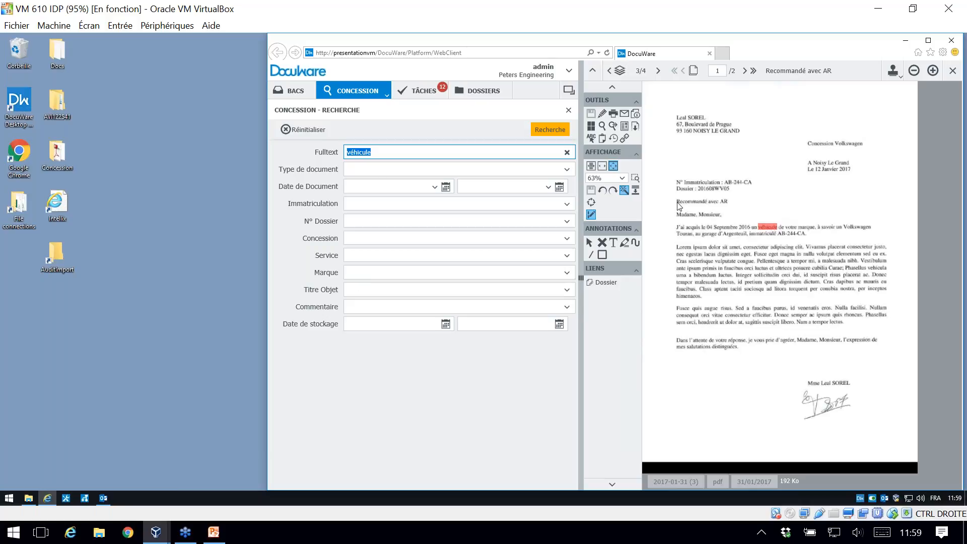
pyautogui.press('BackSpace')
pyautogui.click(443, 97)
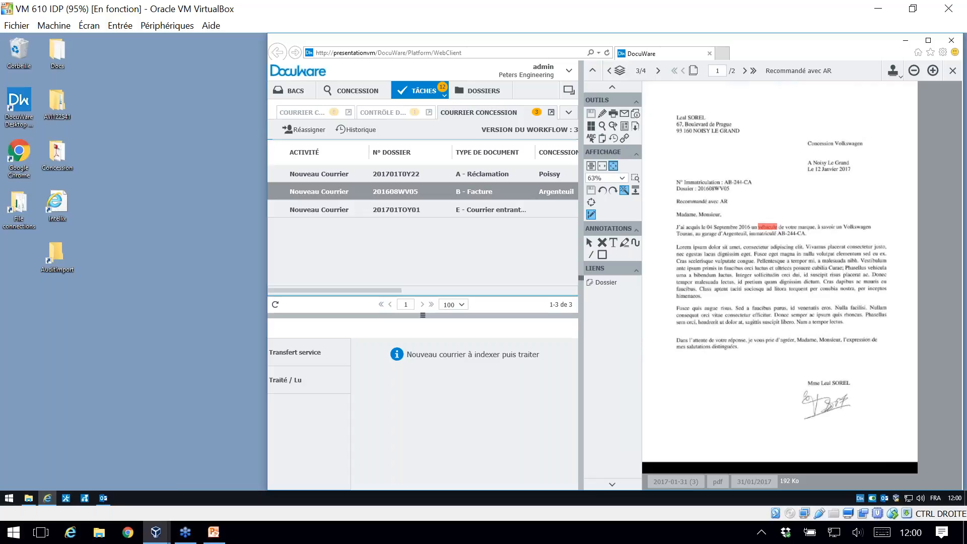
pyautogui.click(296, 91)
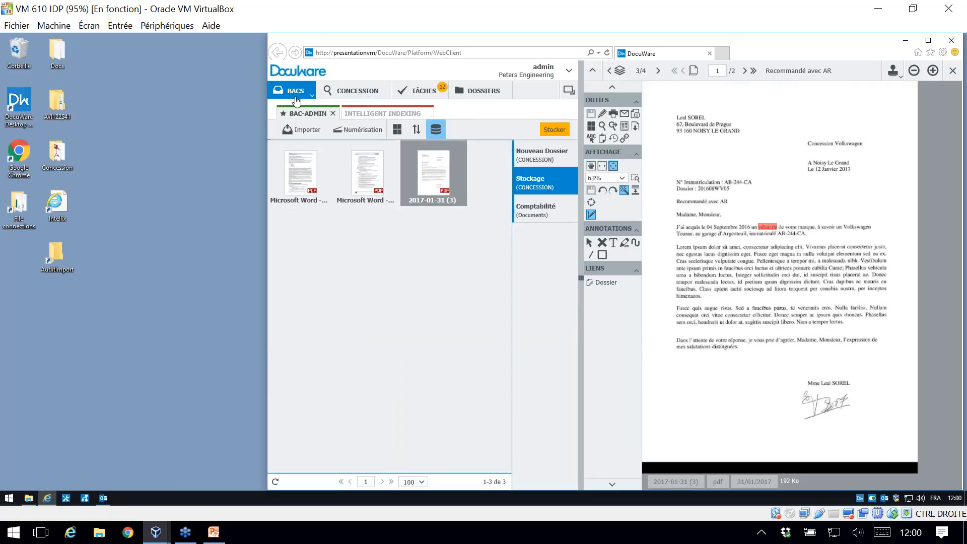
pyautogui.click(553, 132)
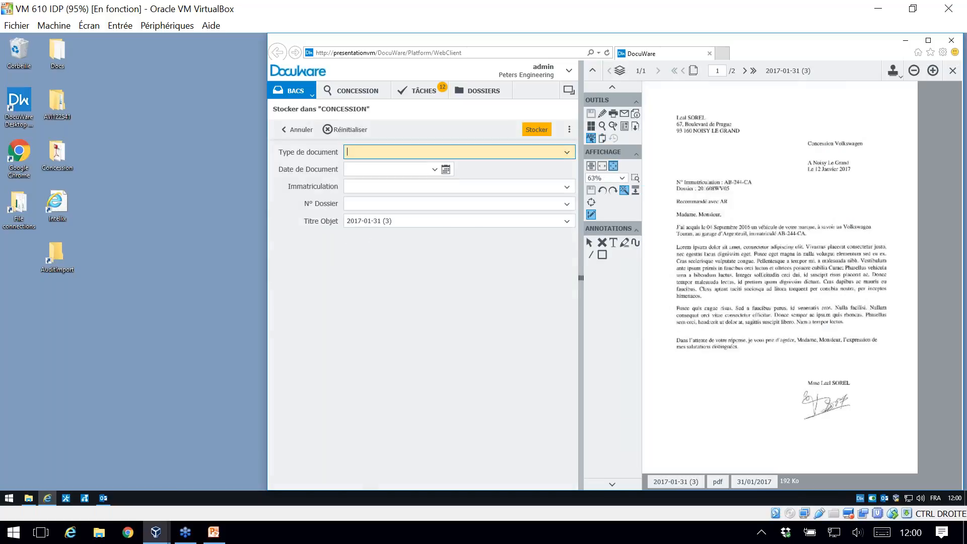
pyautogui.click(298, 130)
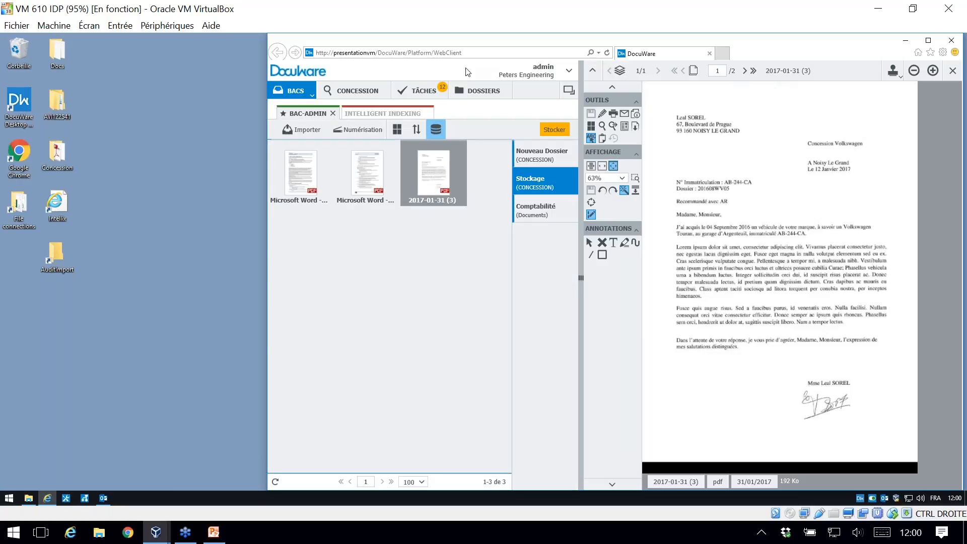
# Step: Open the A - Réclamation task for Poissy in Courrier Concession and choose SAV as the recipient of a service transfer
pyautogui.click(434, 92)
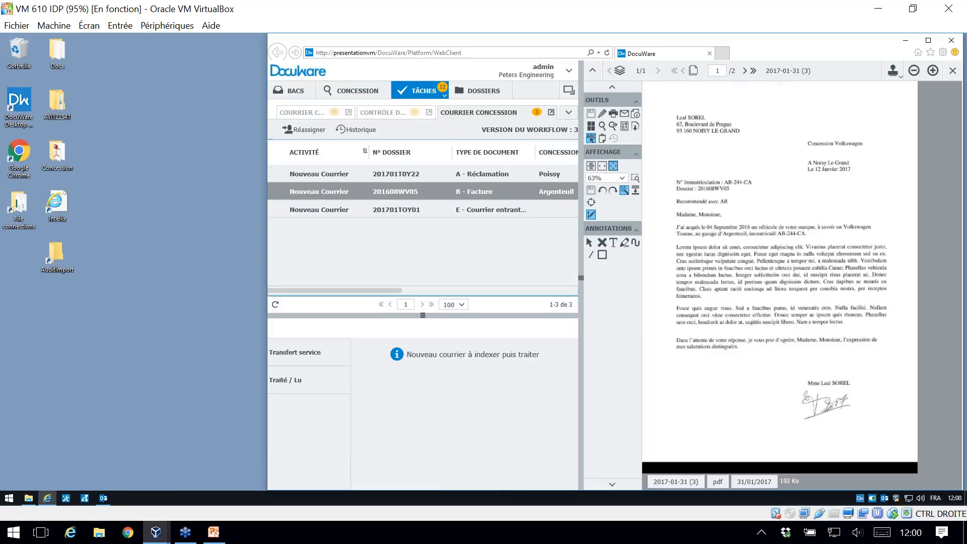
pyautogui.click(303, 171)
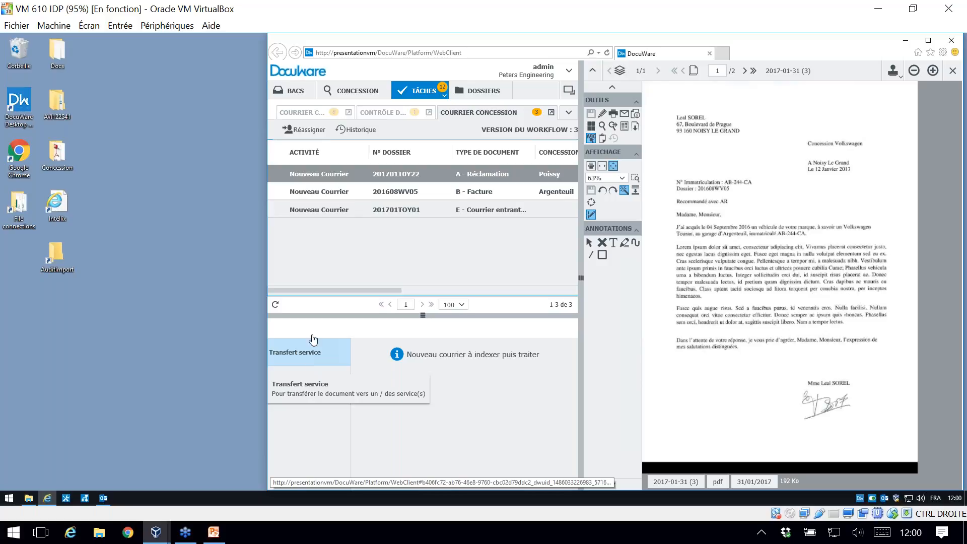
pyautogui.click(315, 176)
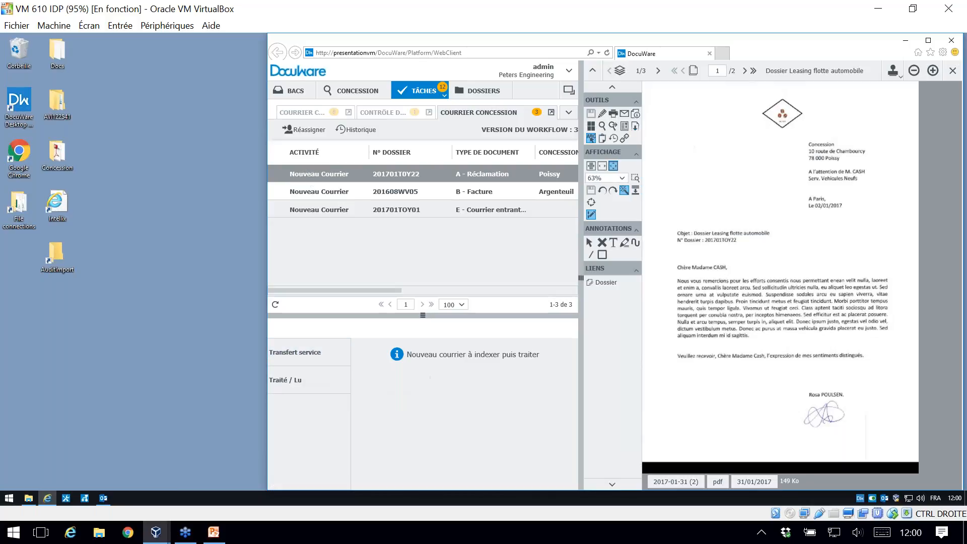
pyautogui.click(309, 358)
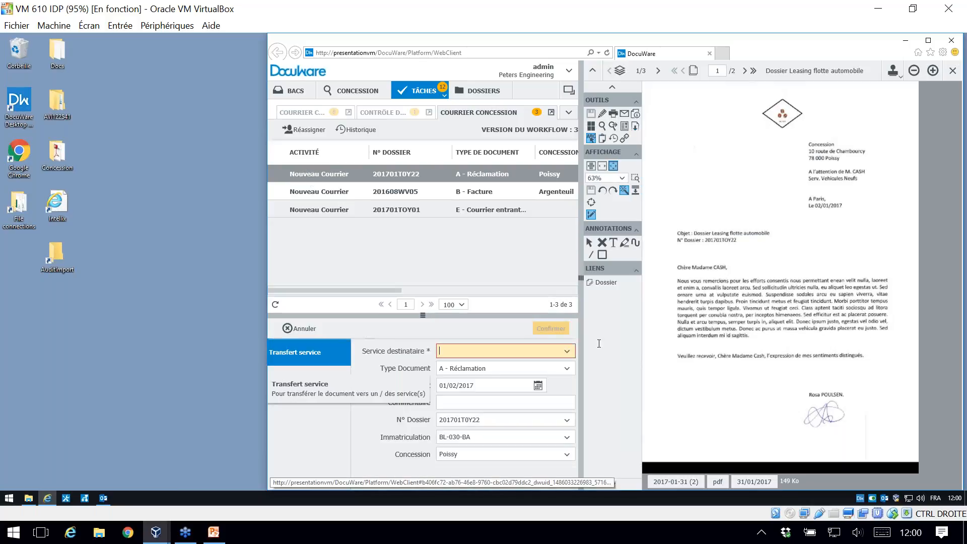
pyautogui.click(567, 351)
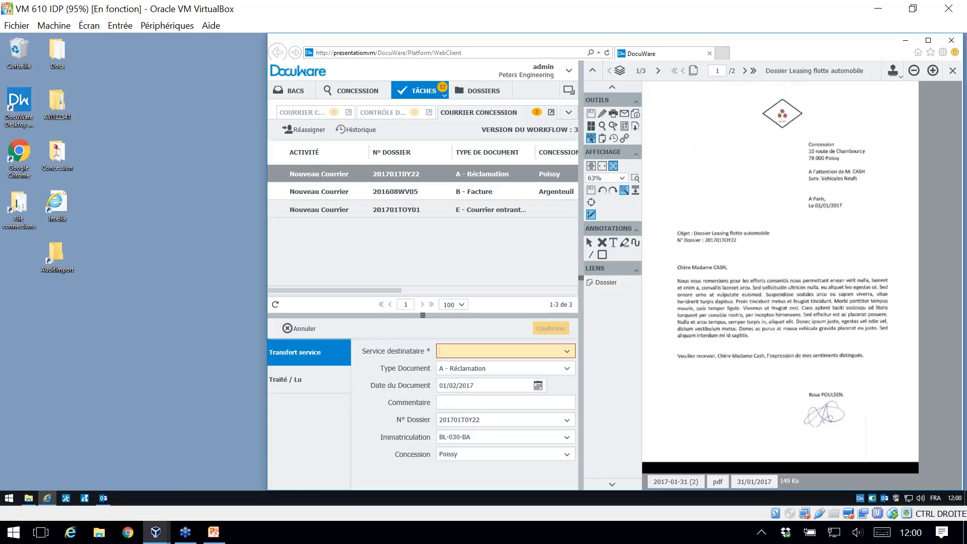
pyautogui.click(567, 351)
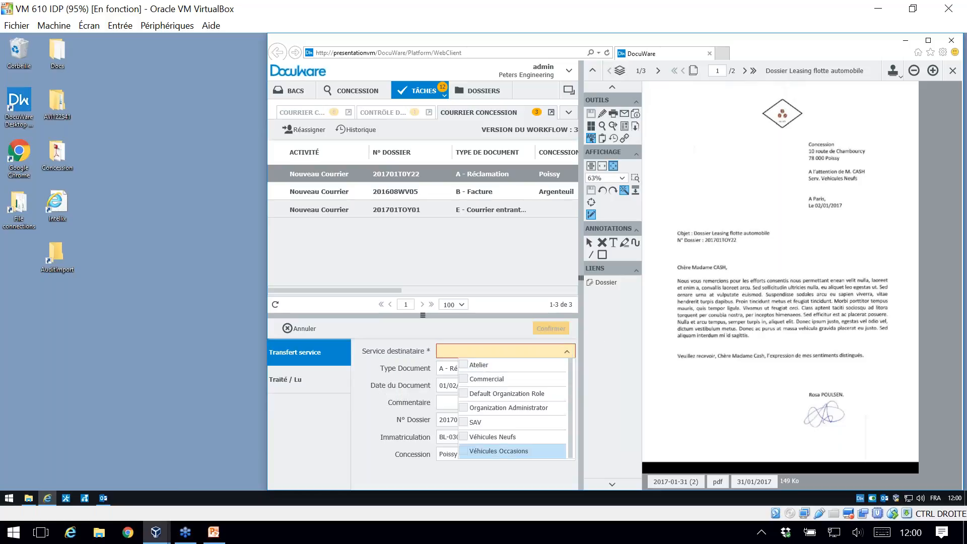
pyautogui.click(463, 422)
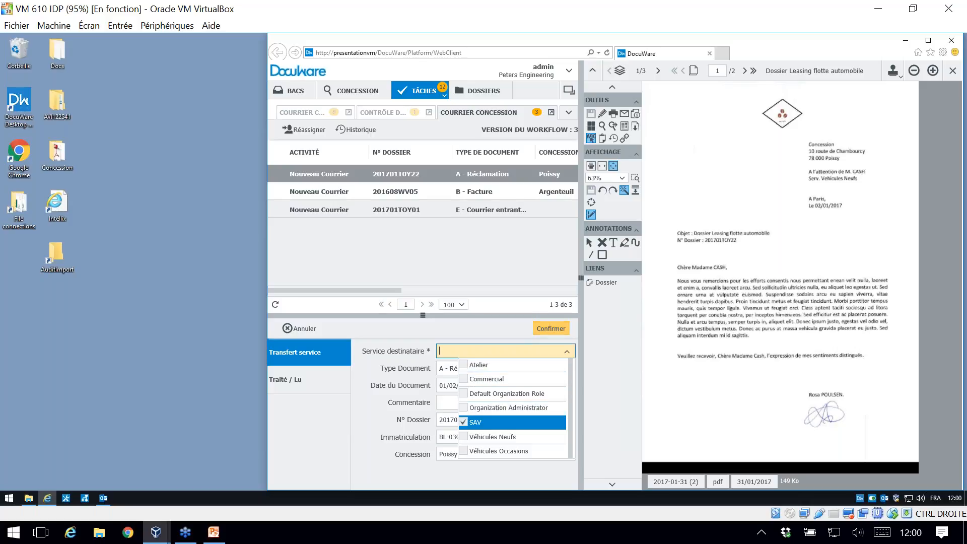
pyautogui.click(422, 364)
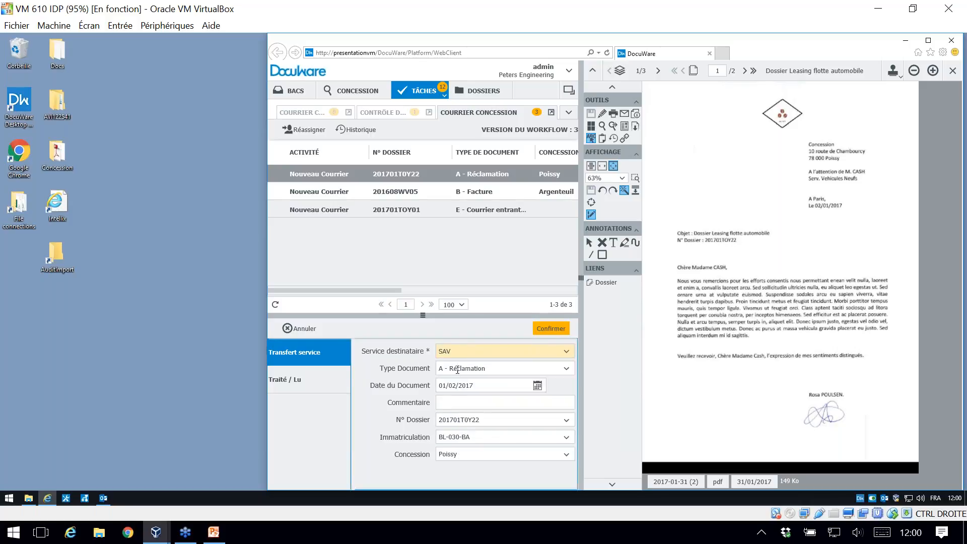
# Step: Add the comment "A traiter en urgence", change the concession to Argenteuil and confirm the service transfer
pyautogui.click(468, 402)
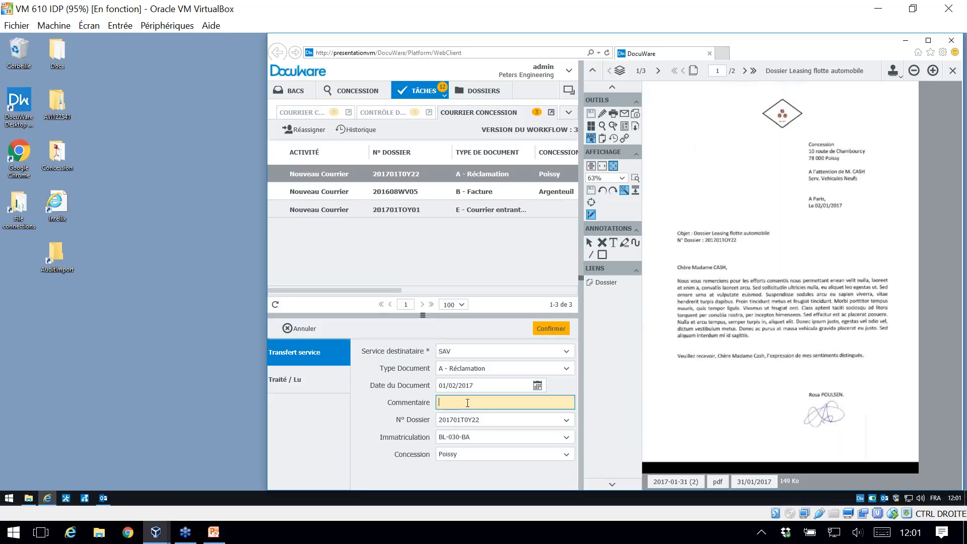
pyautogui.write('A traiter en urgence')
pyautogui.click(456, 453)
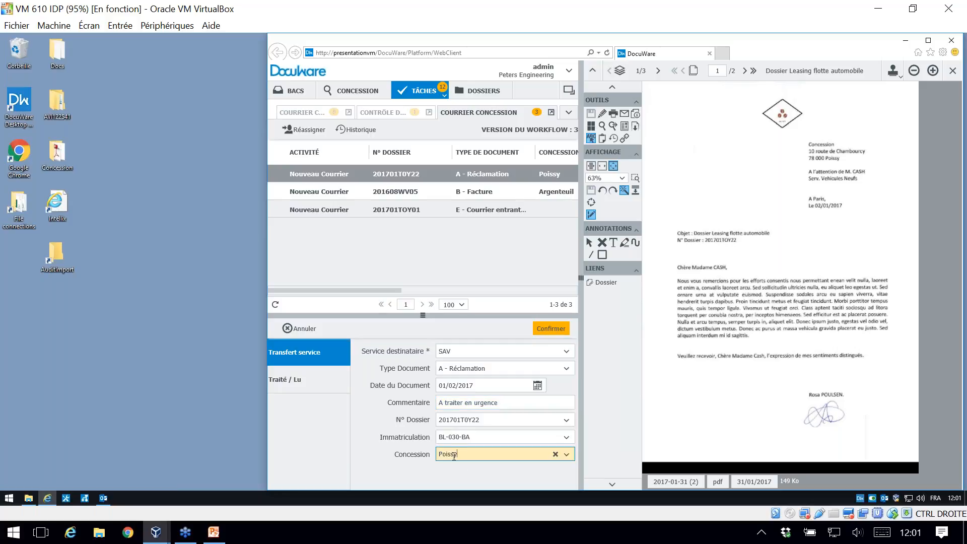
pyautogui.click(555, 453)
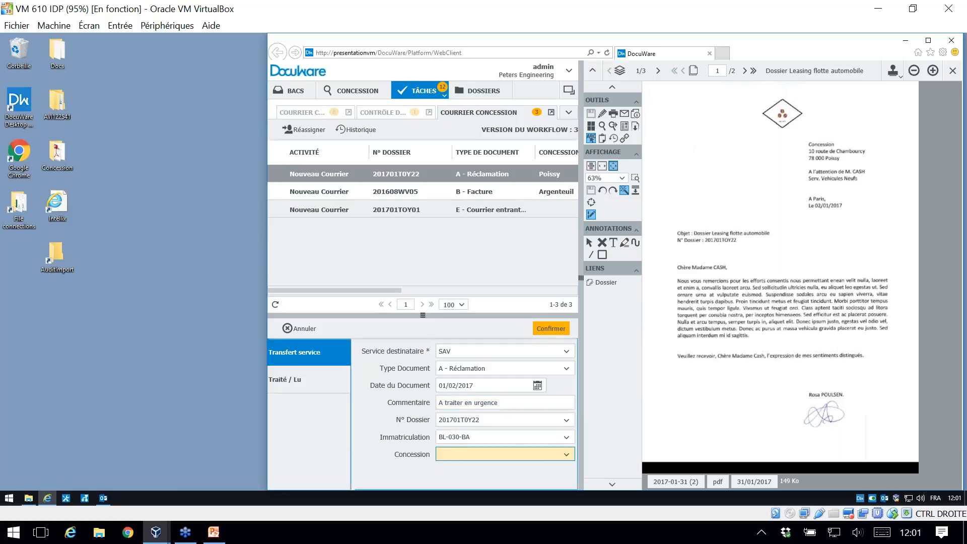
pyautogui.click(567, 455)
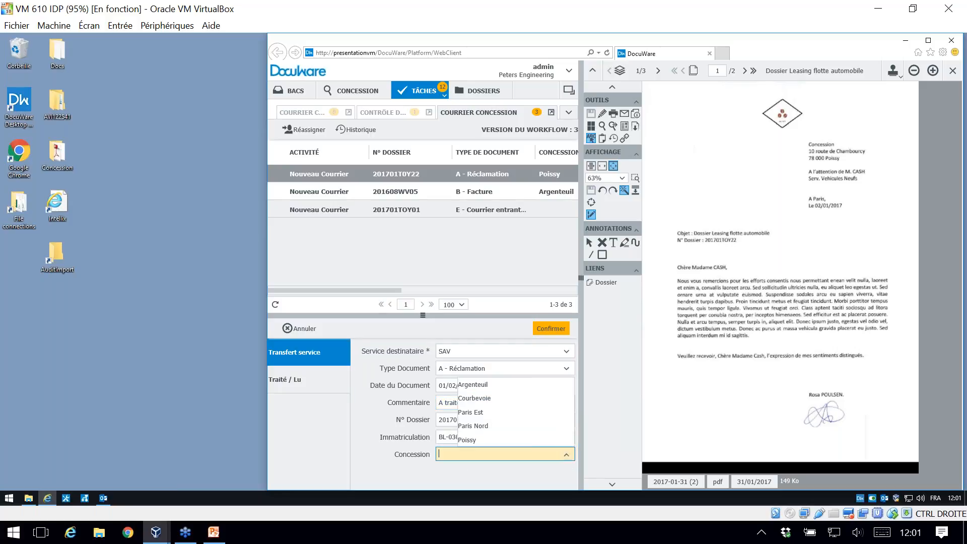
pyautogui.click(476, 384)
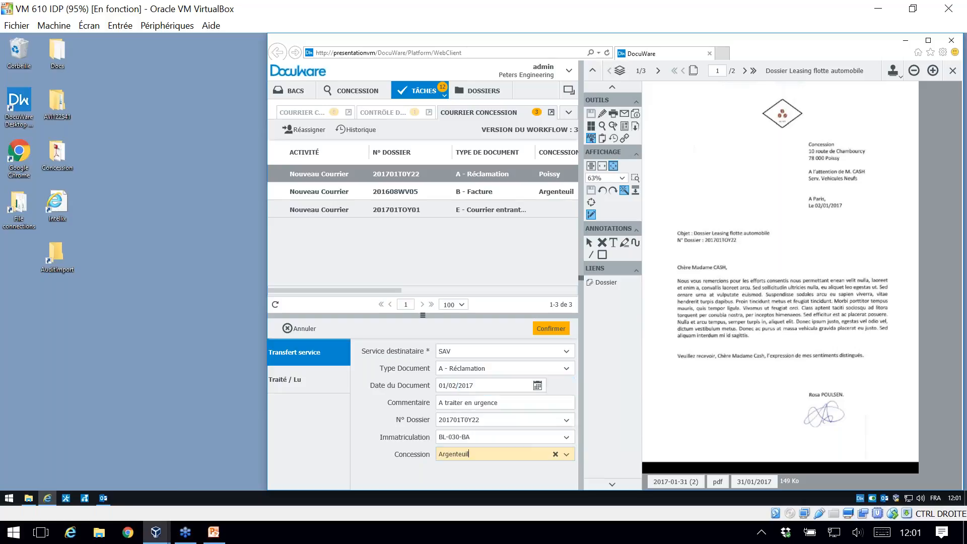
pyautogui.click(552, 328)
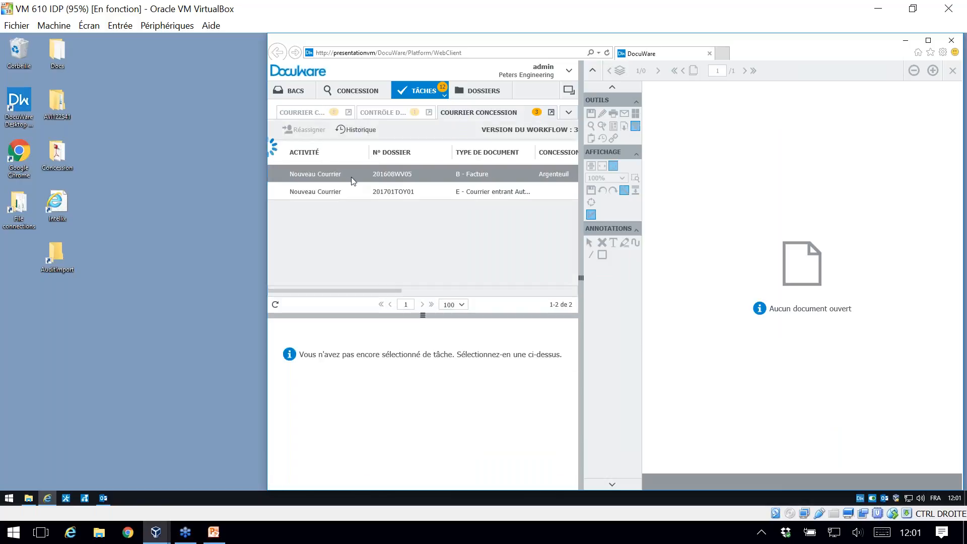
# Step: Open the E - Courrier entrant task, start the Traité / Lu decision and choose the third listed user for mail notification
pyautogui.click(351, 176)
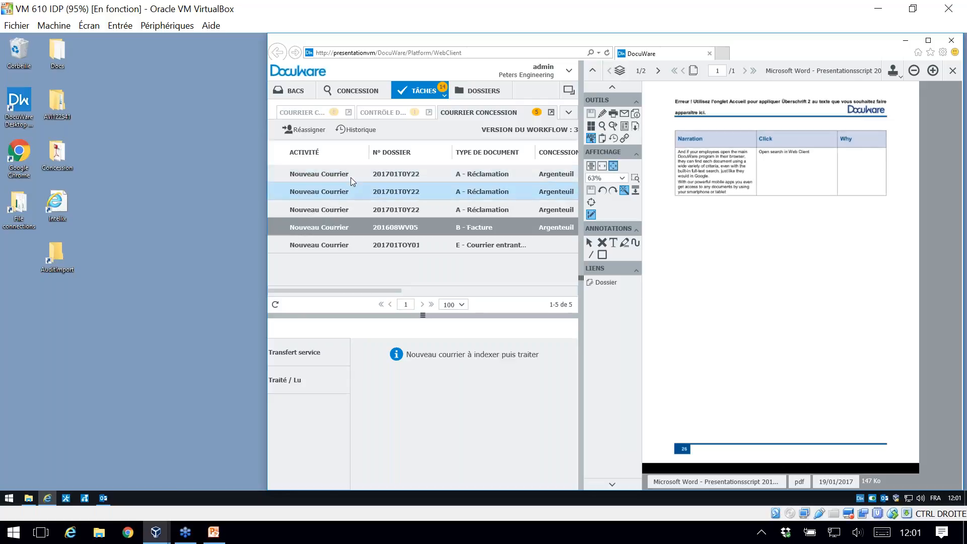
pyautogui.click(333, 248)
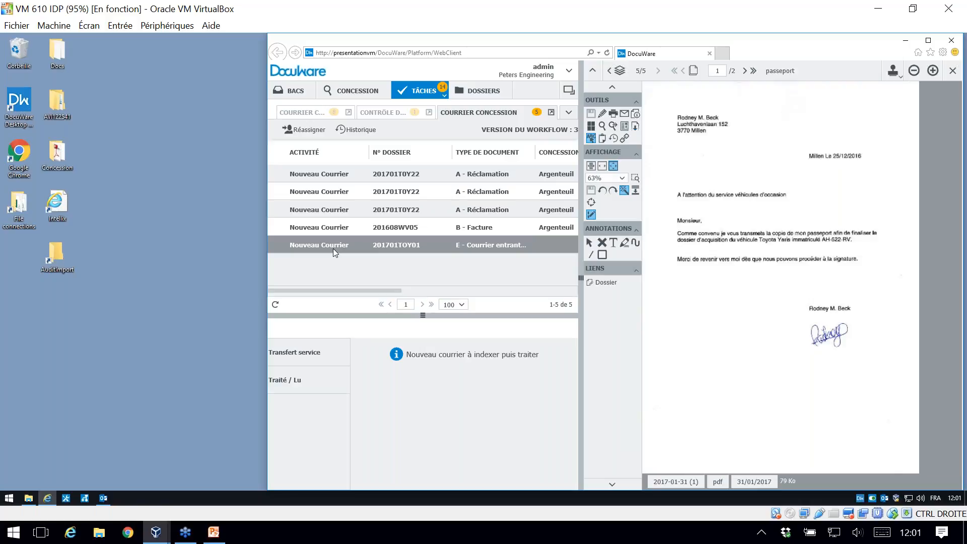
pyautogui.click(306, 384)
pyautogui.click(471, 350)
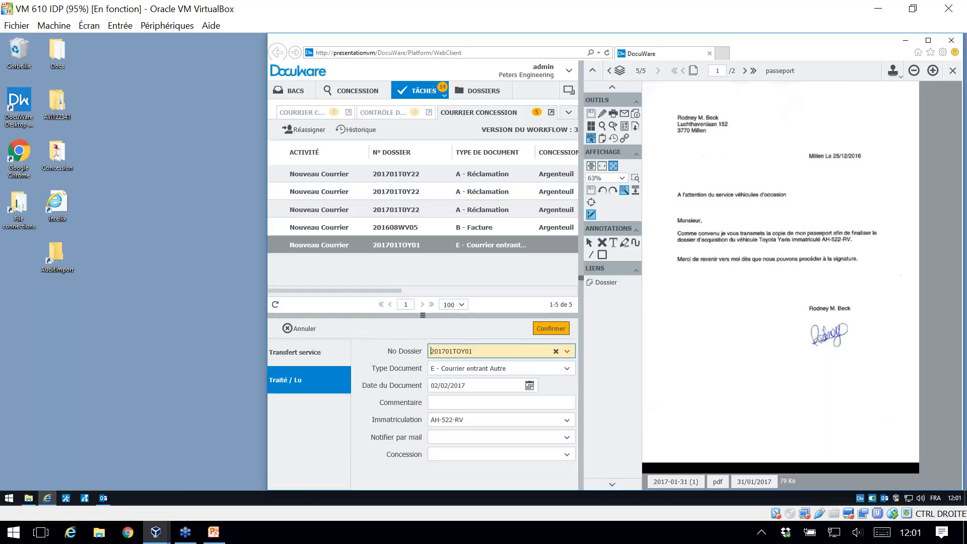
pyautogui.click(457, 397)
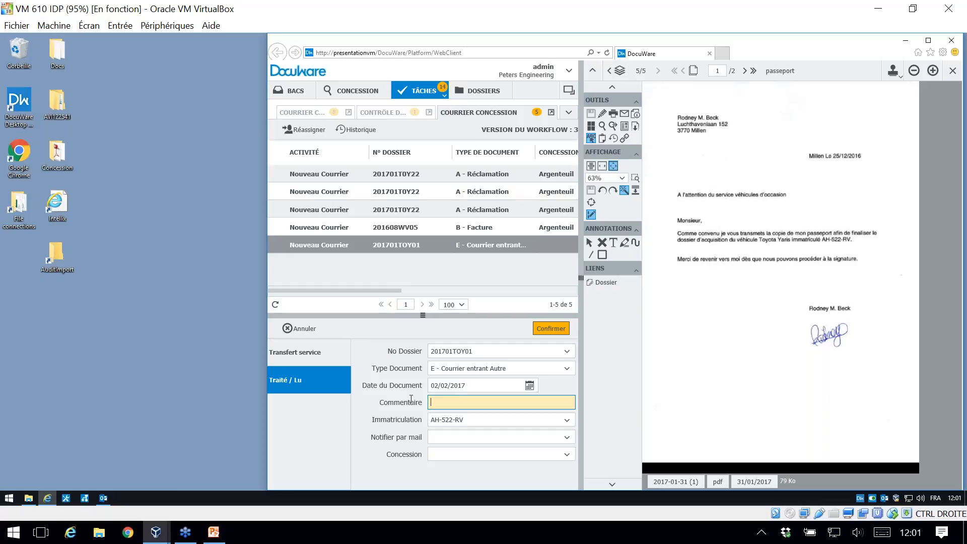
pyautogui.click(477, 433)
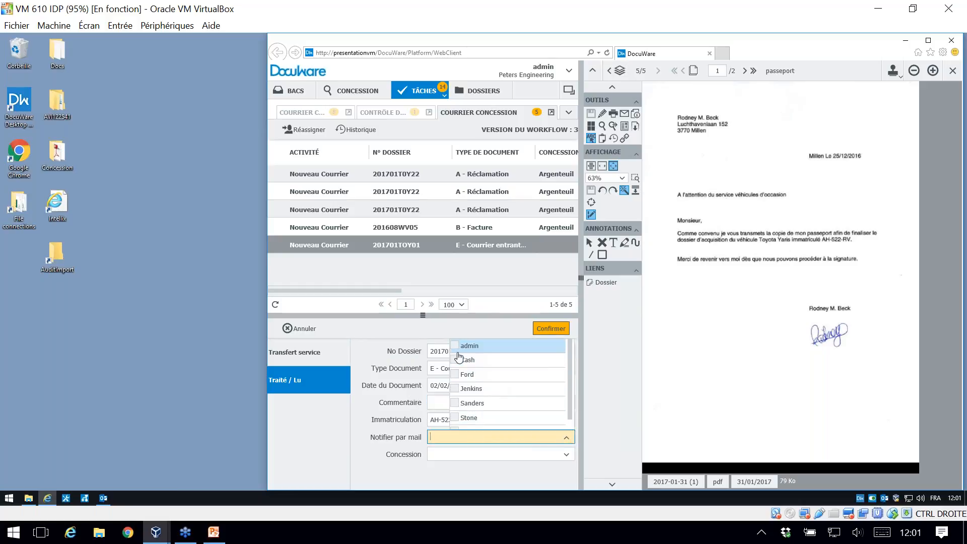
pyautogui.click(456, 374)
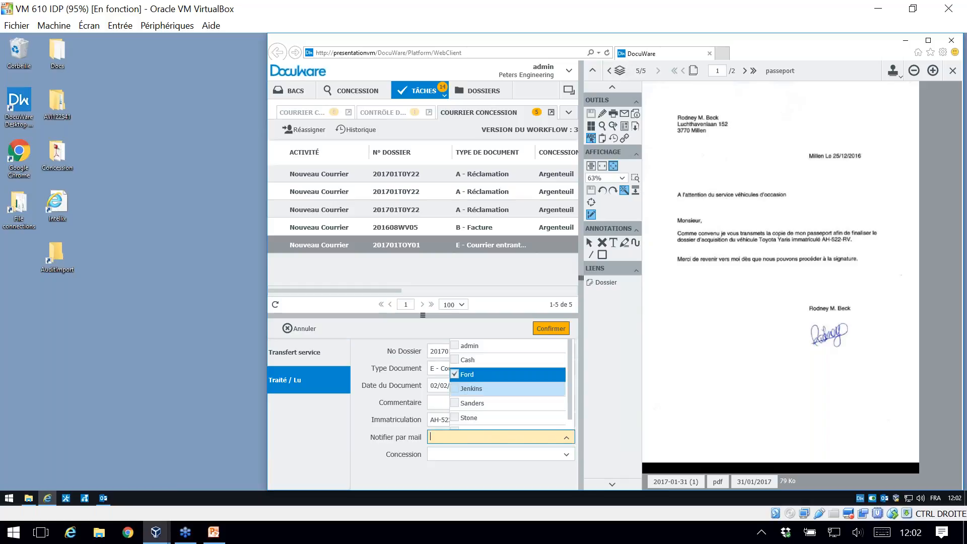
pyautogui.click(360, 433)
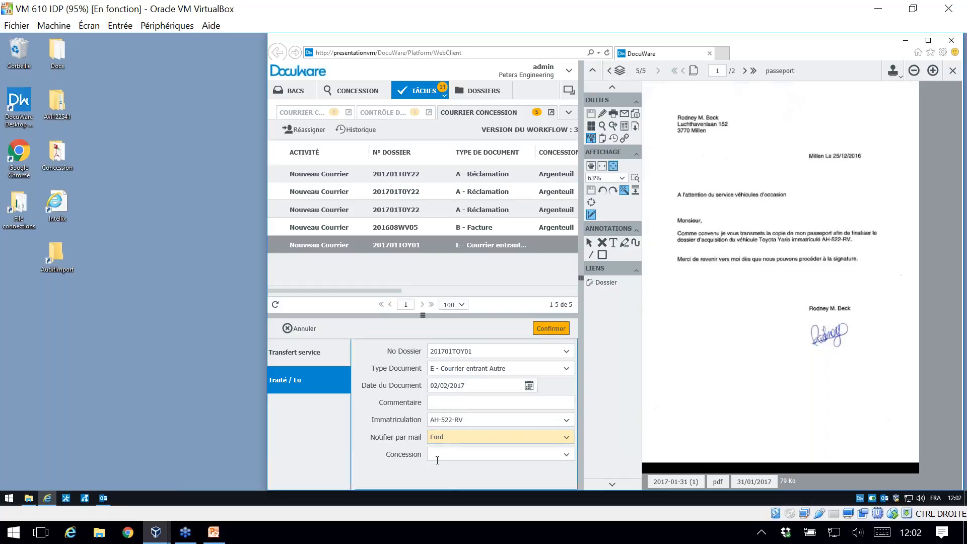
pyautogui.click(103, 498)
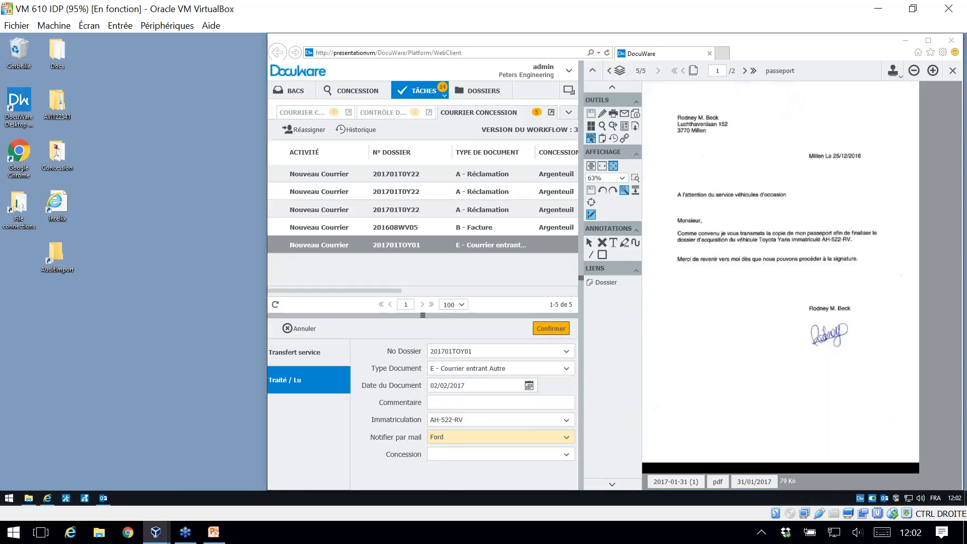
# Step: Add the comment "mettre info a jour dans l'erp", choose a concession and confirm the Traité / Lu decision
pyautogui.click(456, 402)
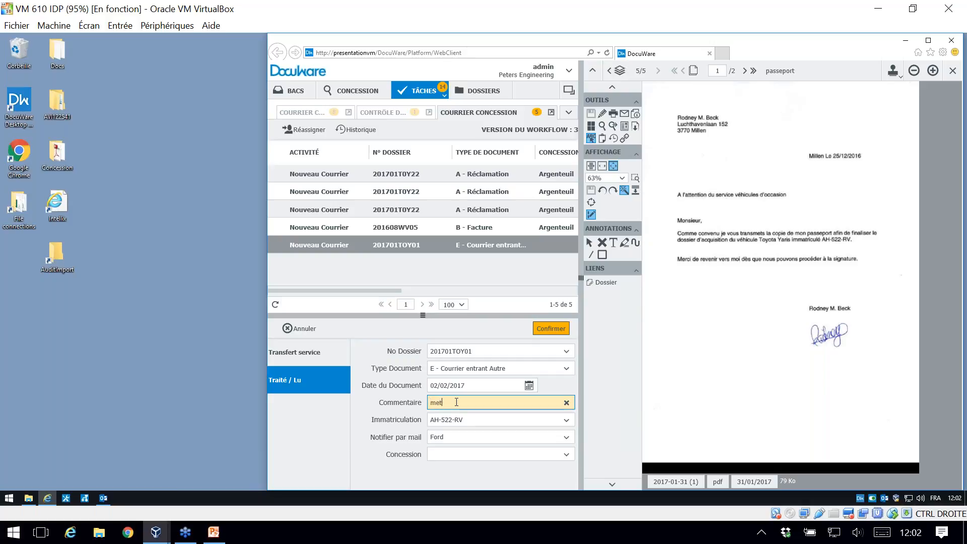
pyautogui.write('mettre ajo')
pyautogui.press('BackSpace')
pyautogui.write("info a jour dans l'er")
pyautogui.click(522, 452)
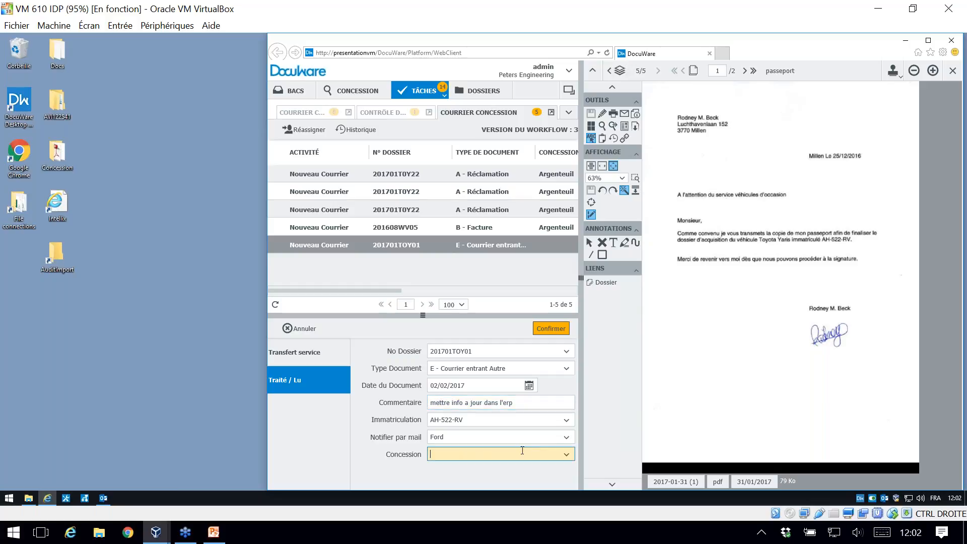
pyautogui.click(567, 455)
pyautogui.click(472, 426)
pyautogui.click(547, 335)
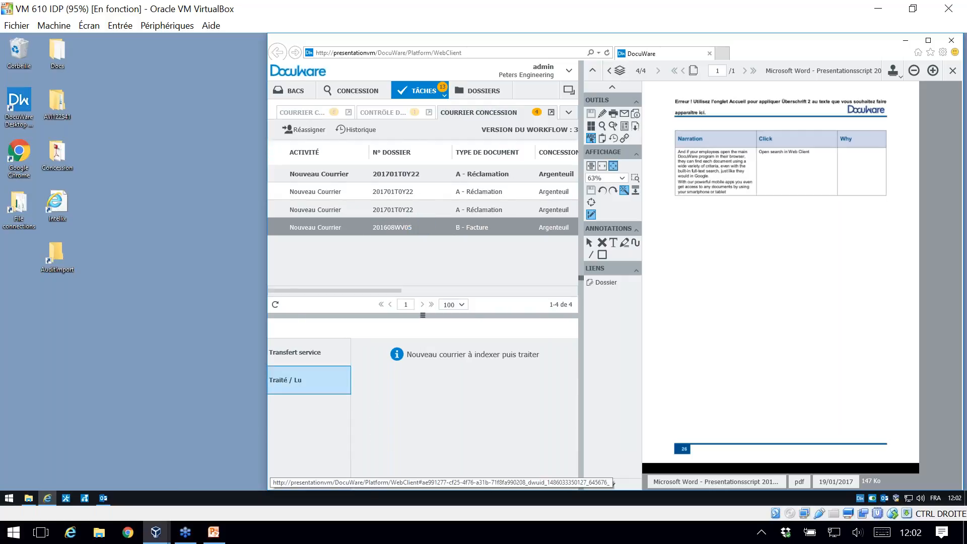
# Step: Mark the B - Facture task as Traité / Lu with mail notification to admin and confirm it
pyautogui.click(302, 380)
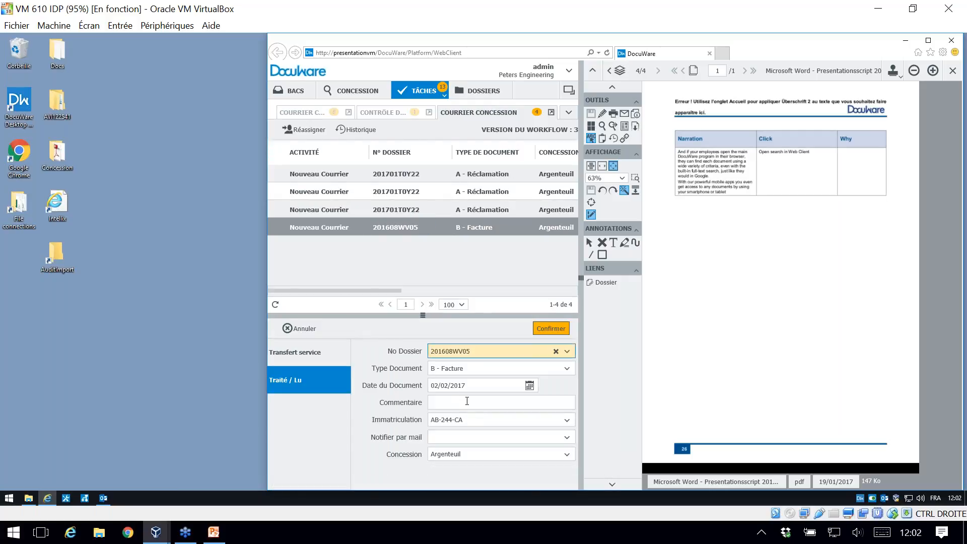
pyautogui.click(566, 437)
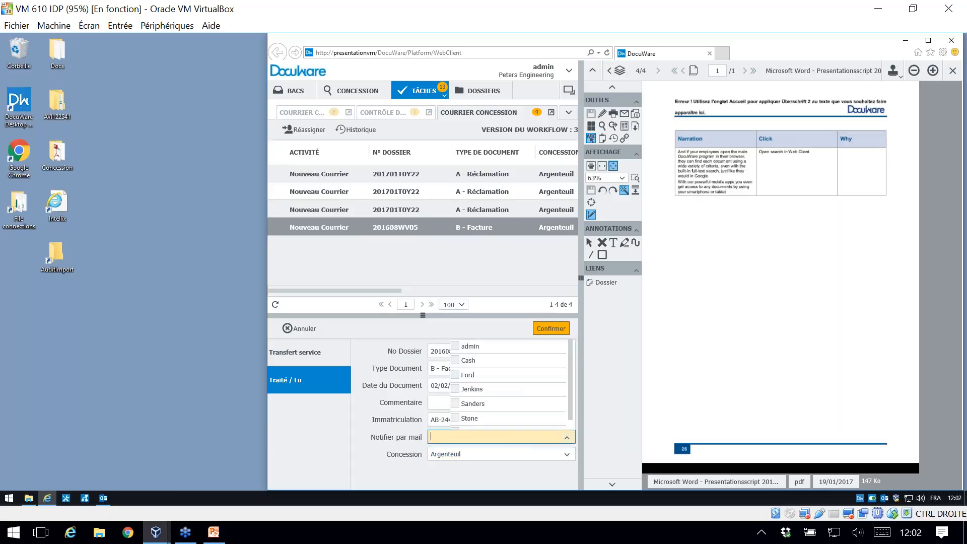
pyautogui.click(473, 346)
pyautogui.click(427, 407)
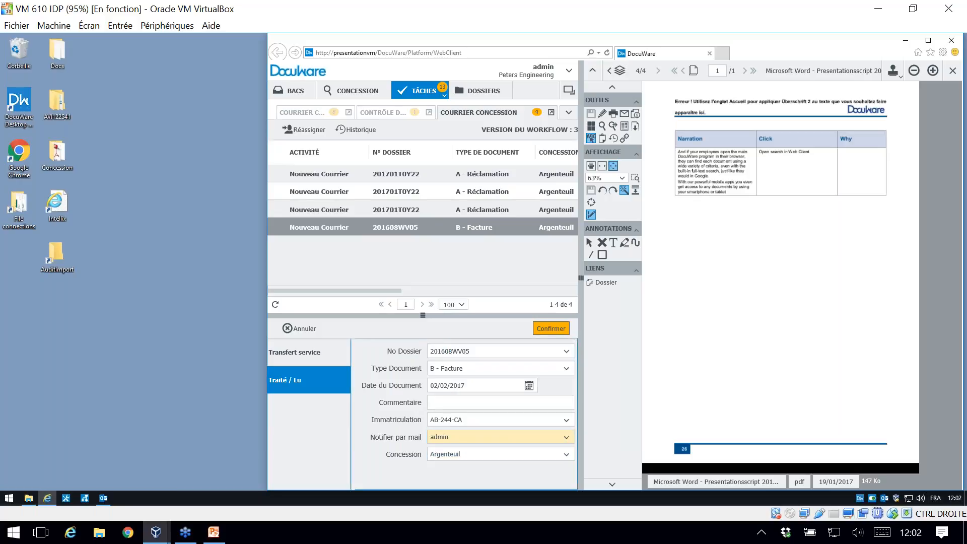
pyautogui.click(550, 328)
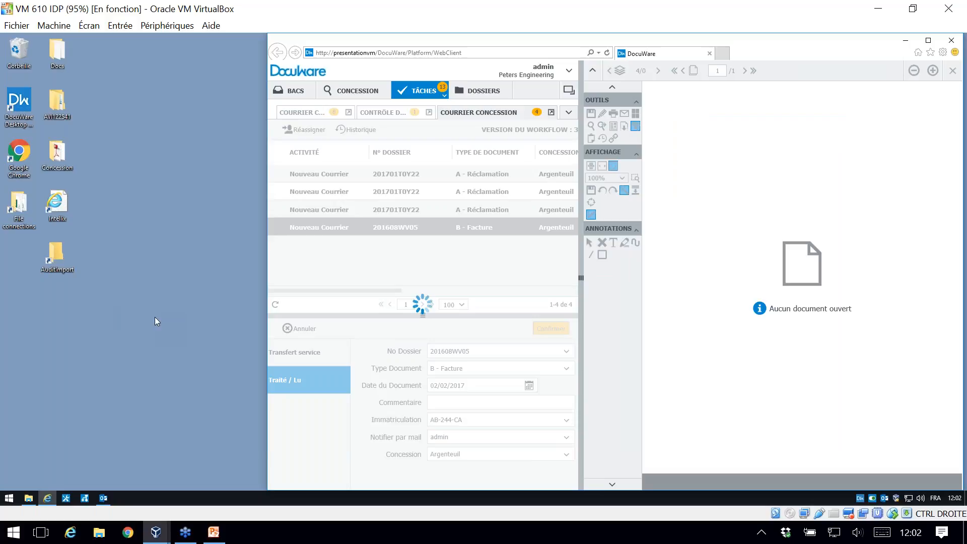
pyautogui.moveTo(106, 496)
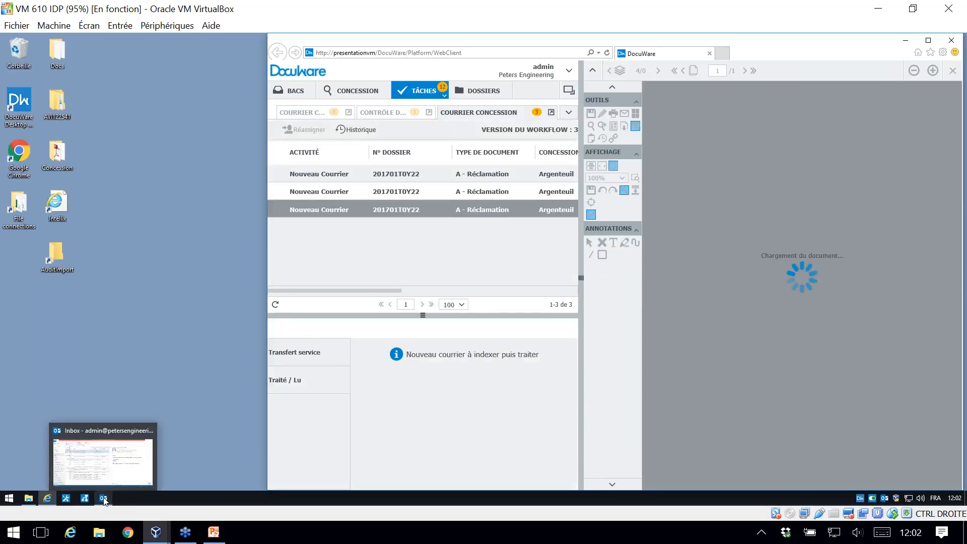
# Step: Switch to Outlook and open the document linked in the latest Nouveau Document - Dossier 201701T0Y22 notification
pyautogui.click(104, 498)
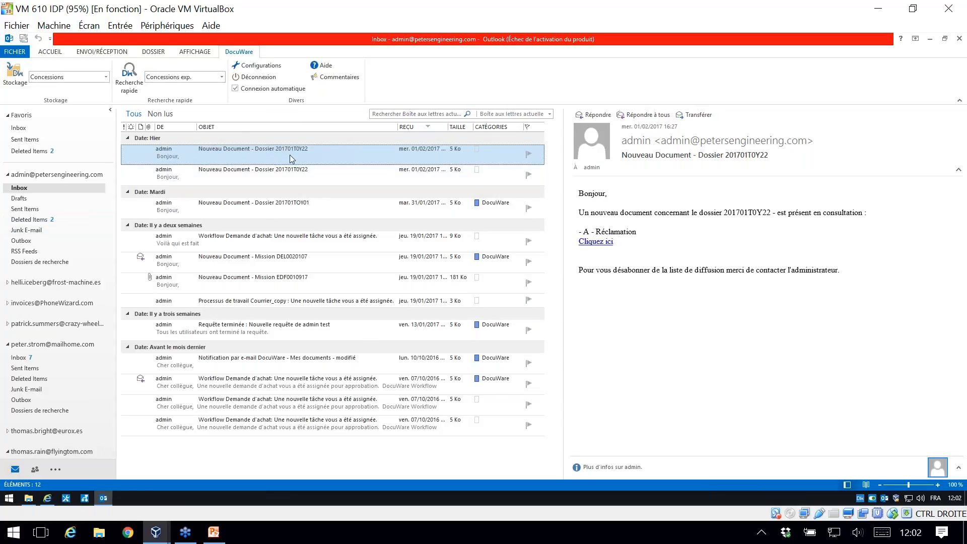
pyautogui.moveTo(586, 183); pyautogui.dragTo(787, 212)
pyautogui.click(747, 213)
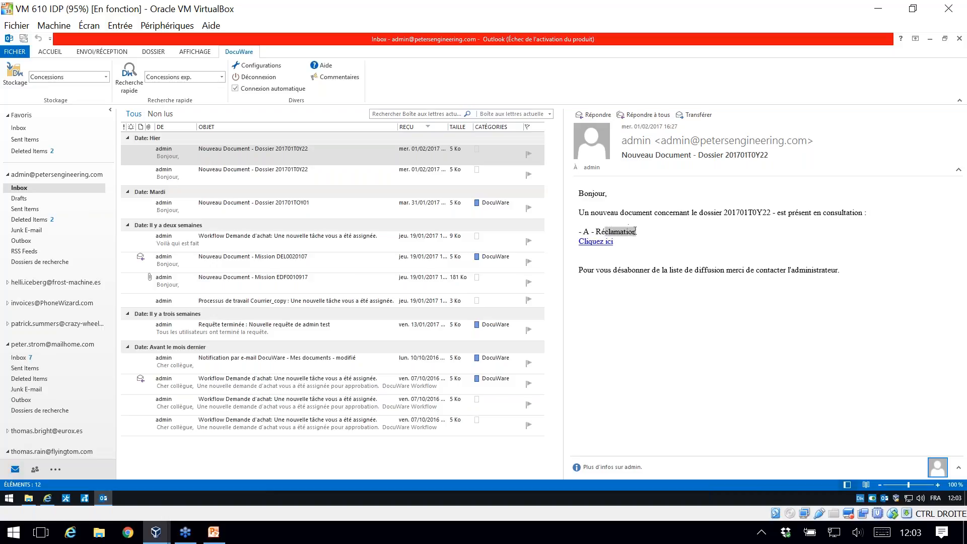
pyautogui.click(593, 247)
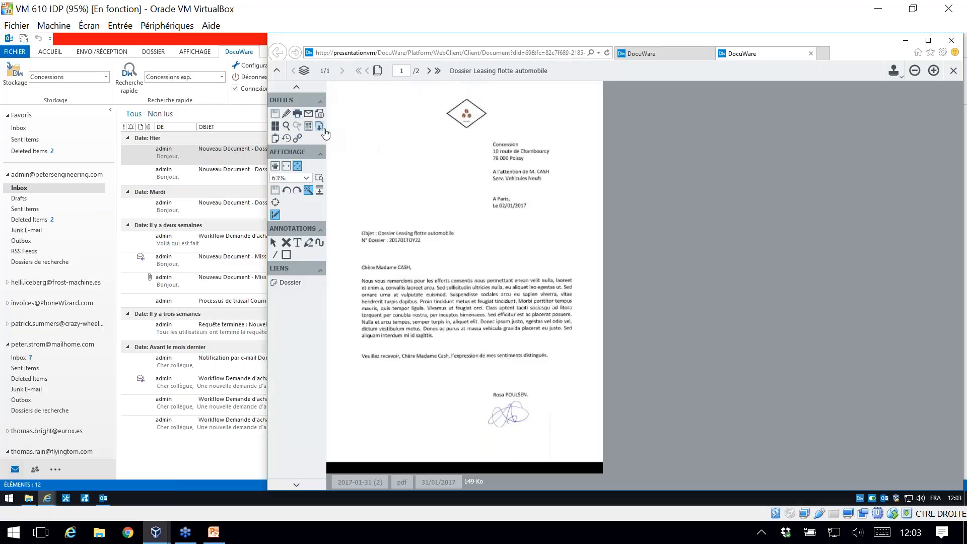
# Step: Show the linked Dossier's documents, open the D - Réponse "Leasing flotte automobile" for viewing, close it and return to the inbox
pyautogui.click(290, 283)
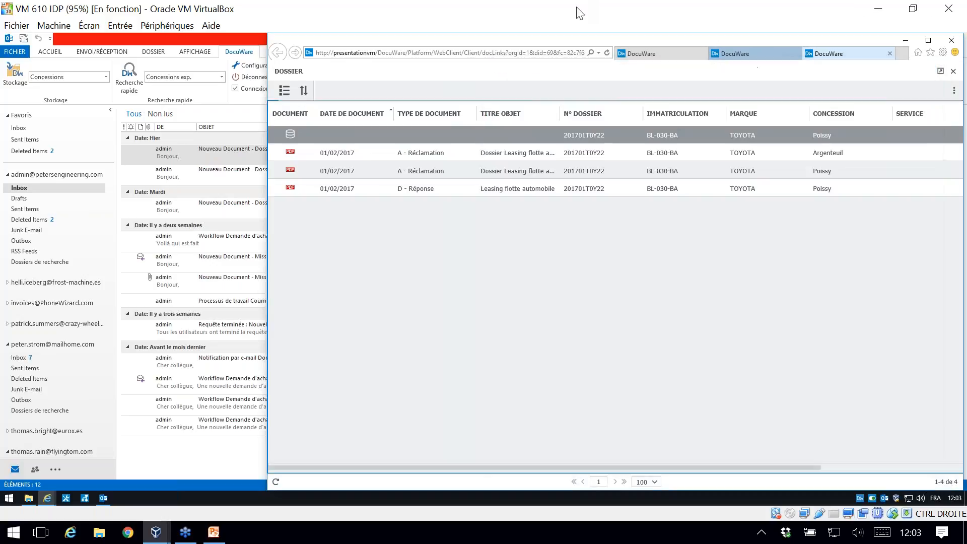
pyautogui.click(503, 158)
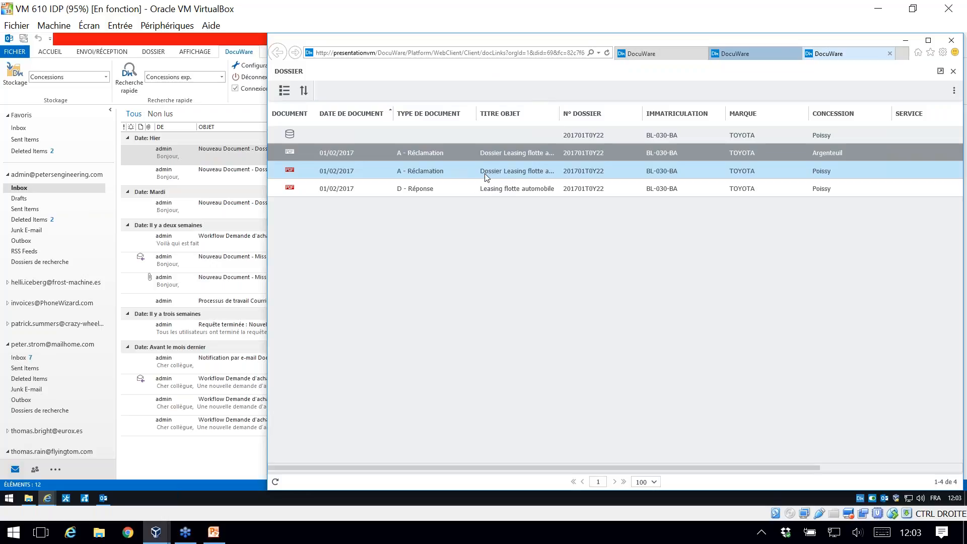
pyautogui.click(482, 173)
pyautogui.doubleClick(471, 192)
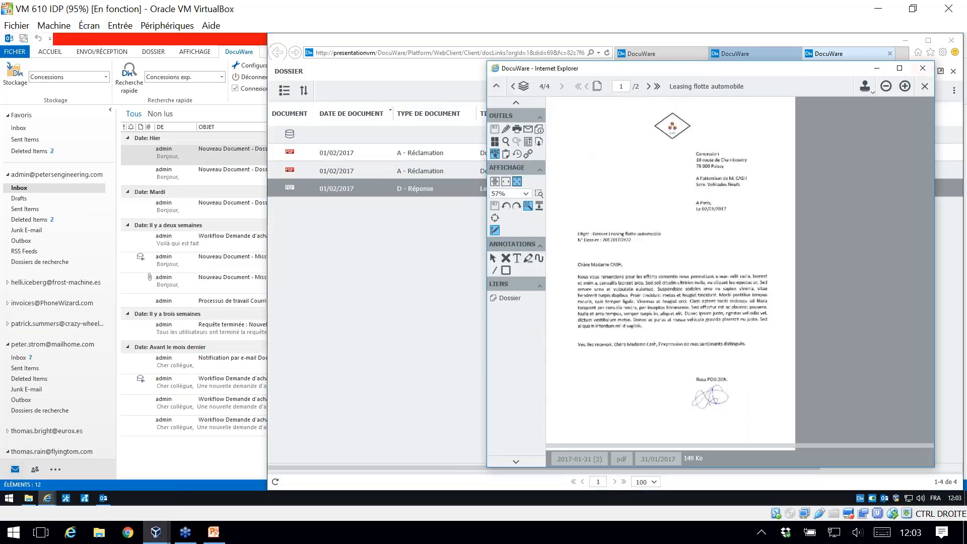
pyautogui.click(922, 68)
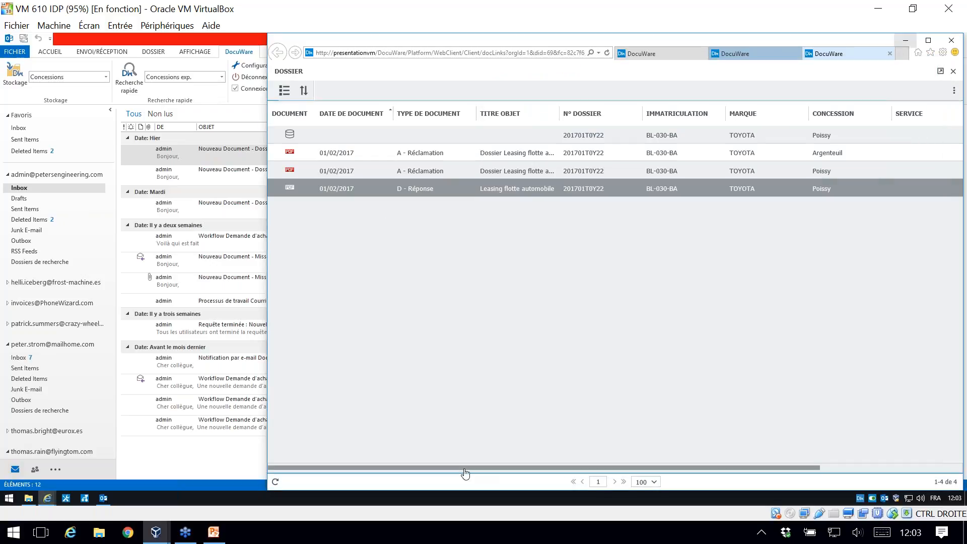
pyautogui.moveTo(730, 446); pyautogui.dragTo(398, 471)
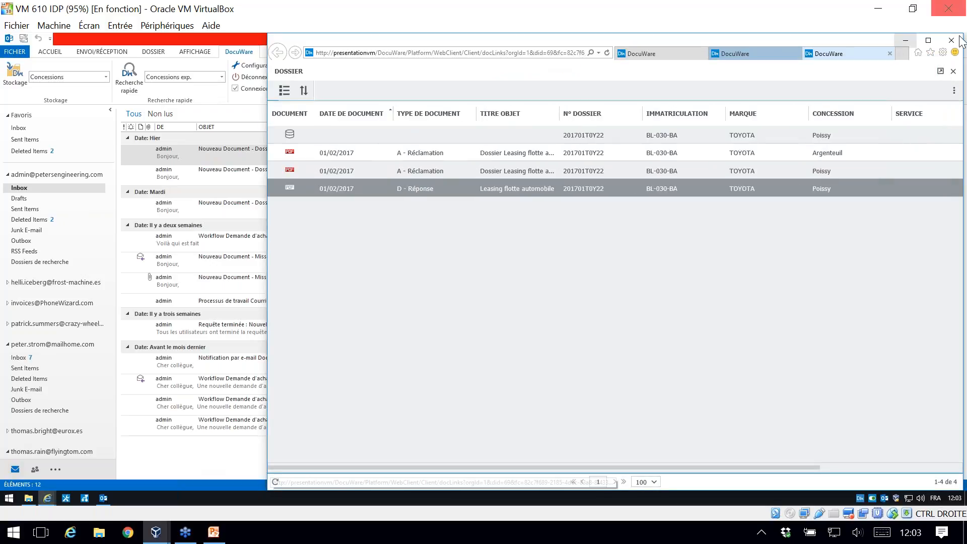
pyautogui.click(910, 40)
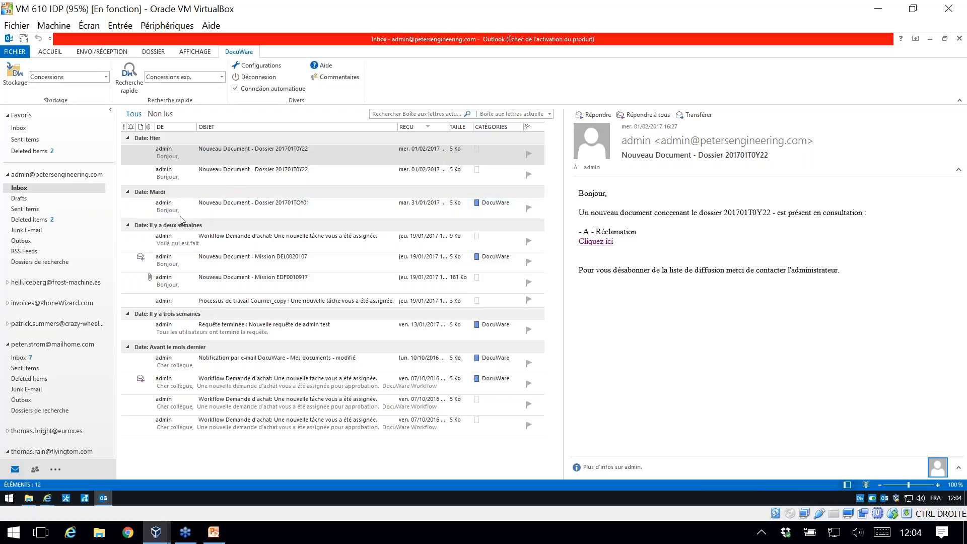
# Step: Open the Inbox of the mailhome.com account and select the uppermost Microsoft Outlook Test Message
pyautogui.click(43, 347)
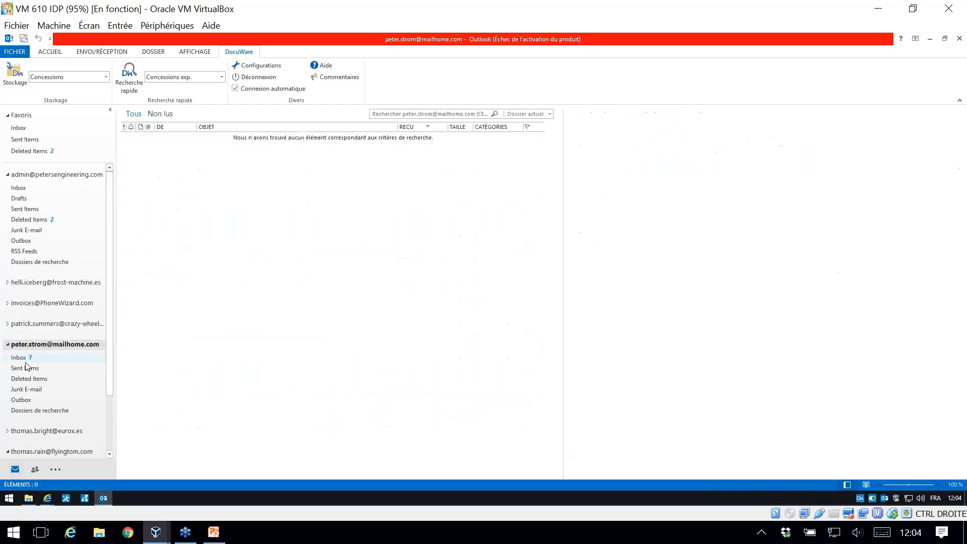
pyautogui.click(20, 357)
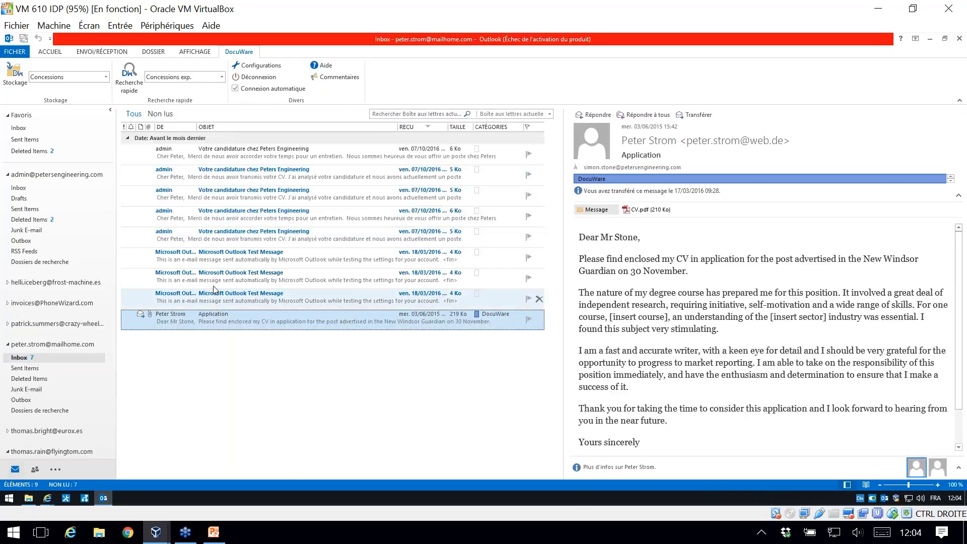
pyautogui.click(213, 265)
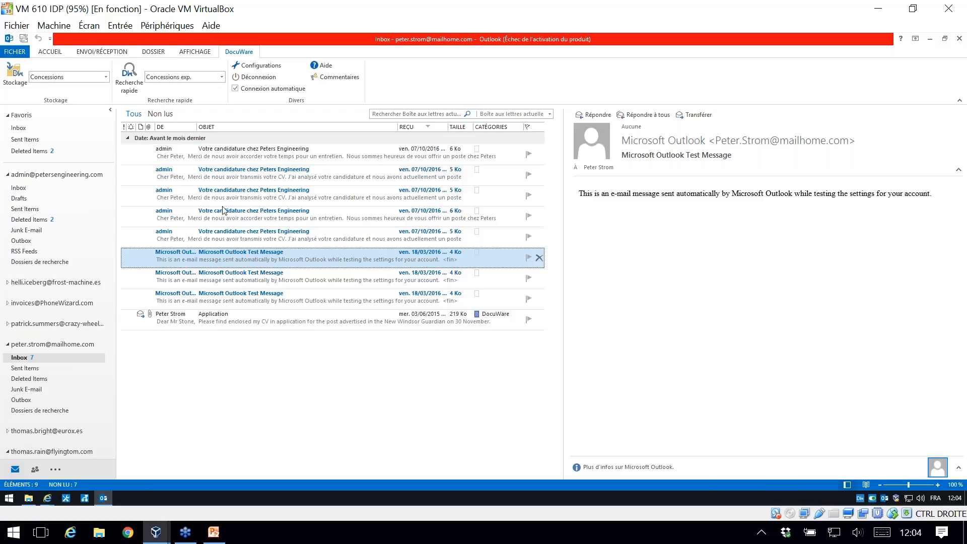
pyautogui.click(12, 76)
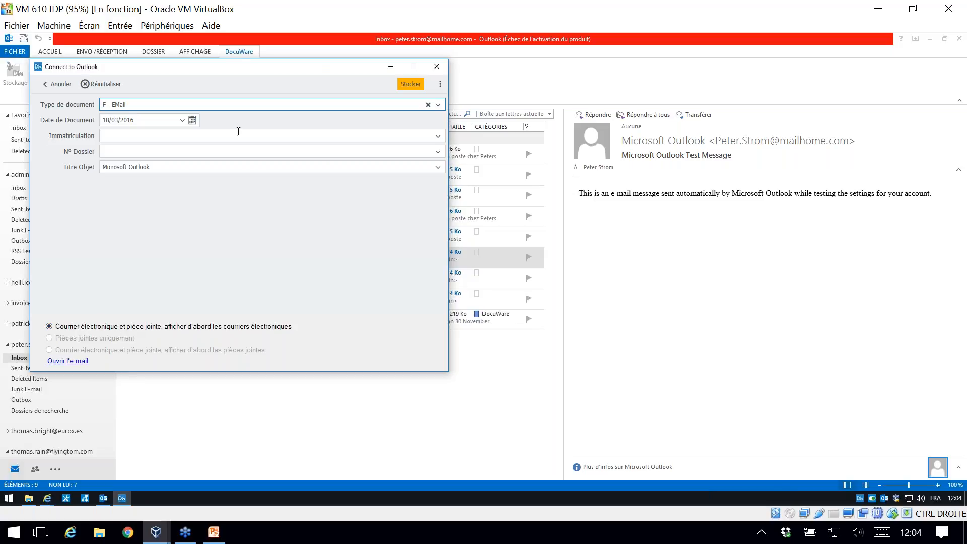
pyautogui.doubleClick(137, 104)
pyautogui.hotkey('ctrl', 'a')
pyautogui.press('Tab')
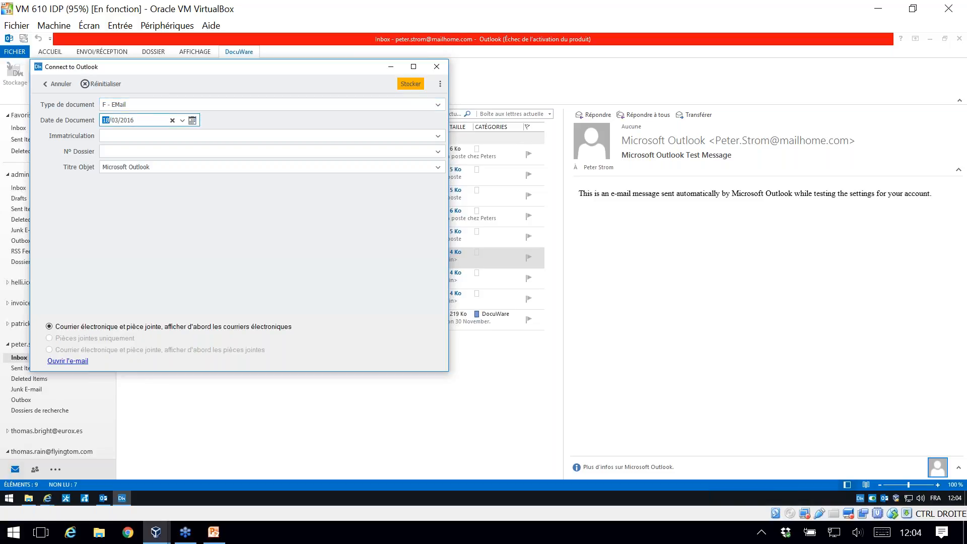
pyautogui.click(158, 165)
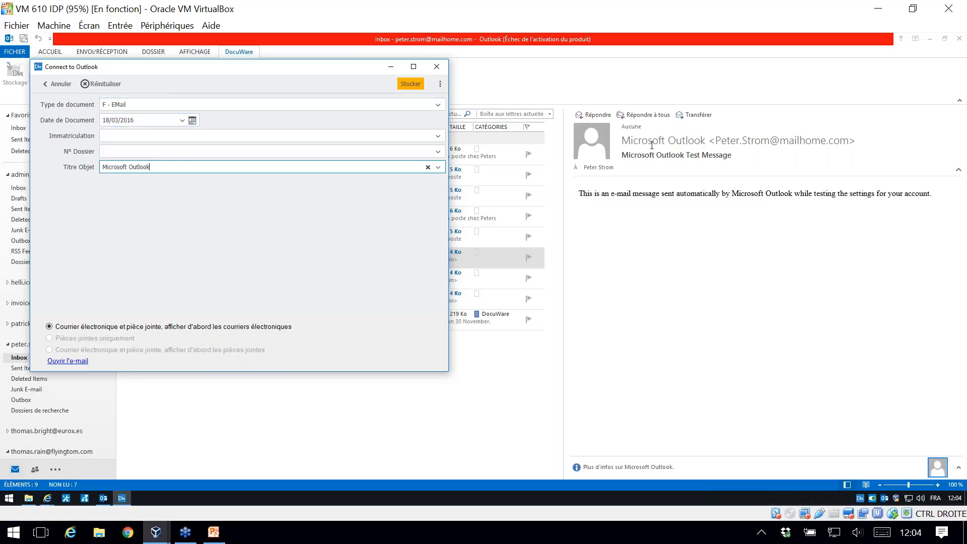
pyautogui.click(122, 135)
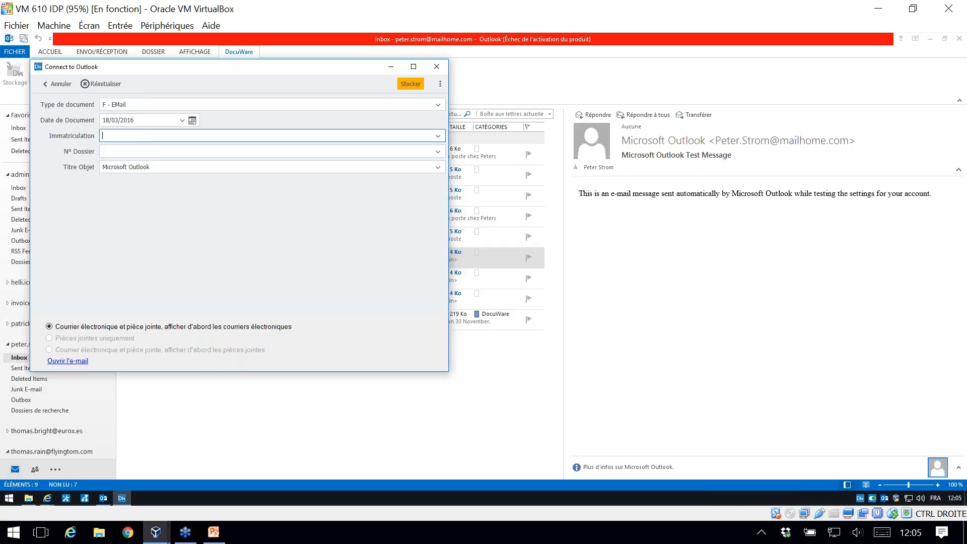
pyautogui.click(438, 135)
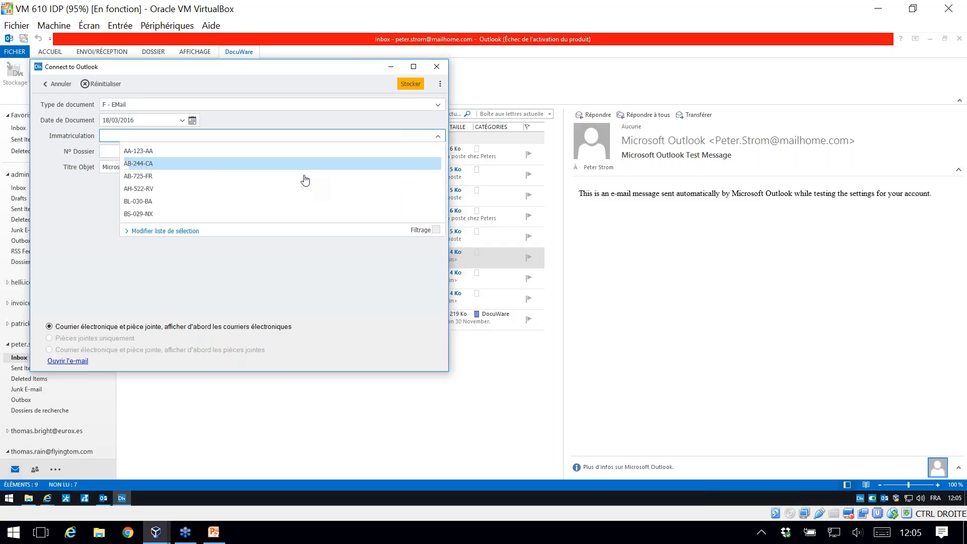
pyautogui.click(223, 175)
# Step: Set the N° Dossier to 201609DAC12, store the e-mail in DocuWare and select it in the message list
pyautogui.click(133, 152)
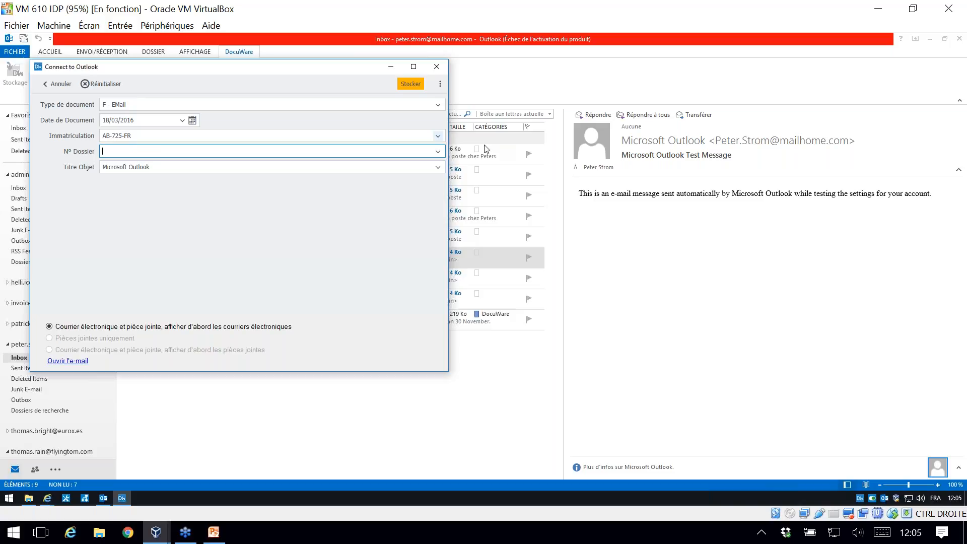
pyautogui.click(438, 151)
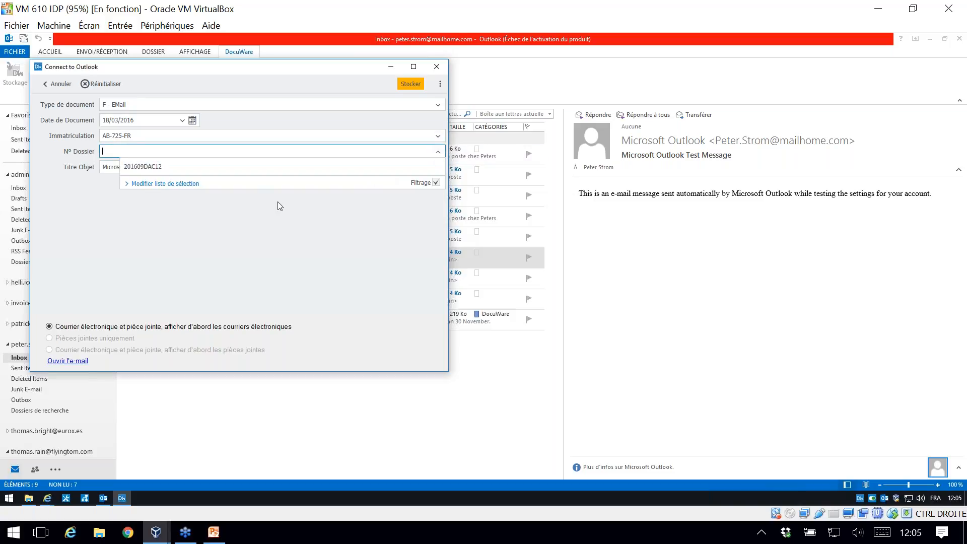
pyautogui.click(264, 168)
pyautogui.click(416, 86)
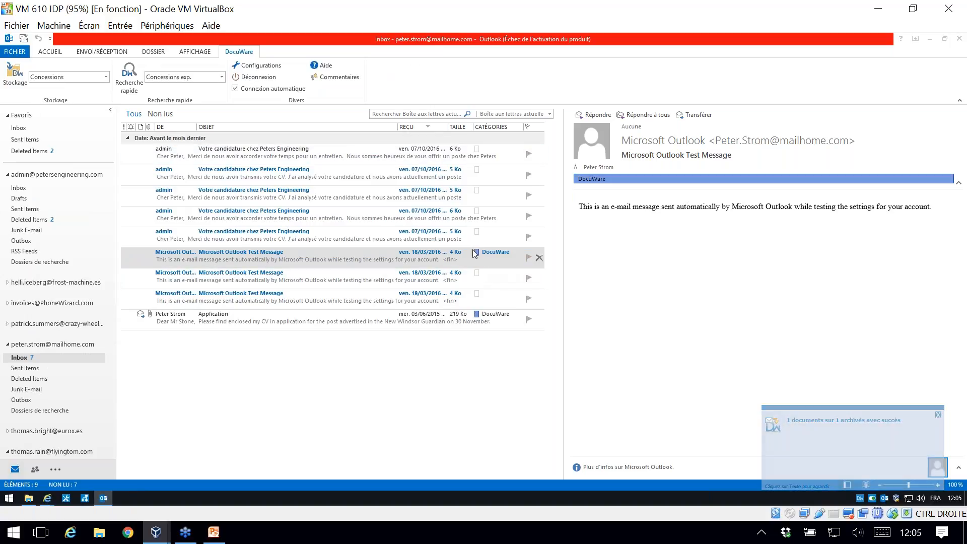
pyautogui.click(484, 255)
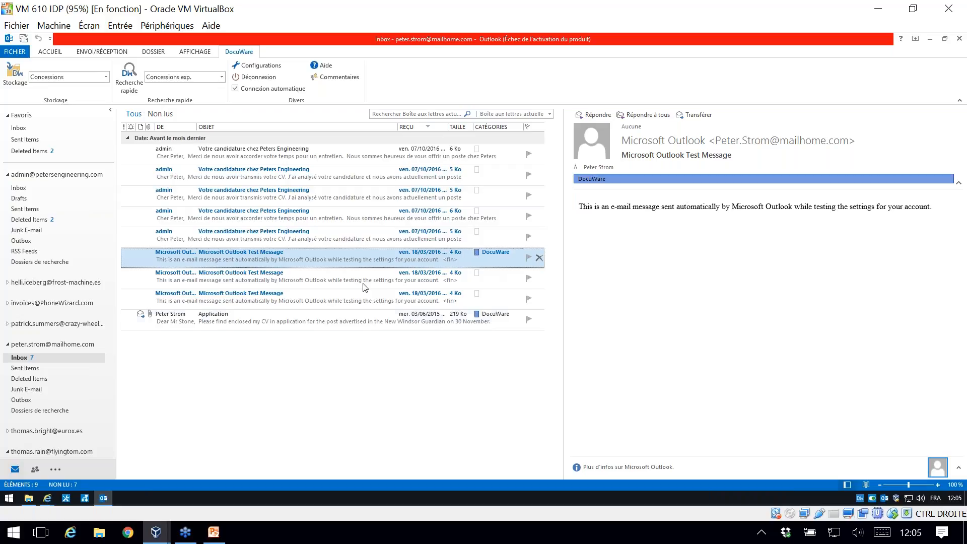
# Step: Run the Concessions exp. quick search for the Application e-mail and view the index values of the matching DocuWare document
pyautogui.click(249, 317)
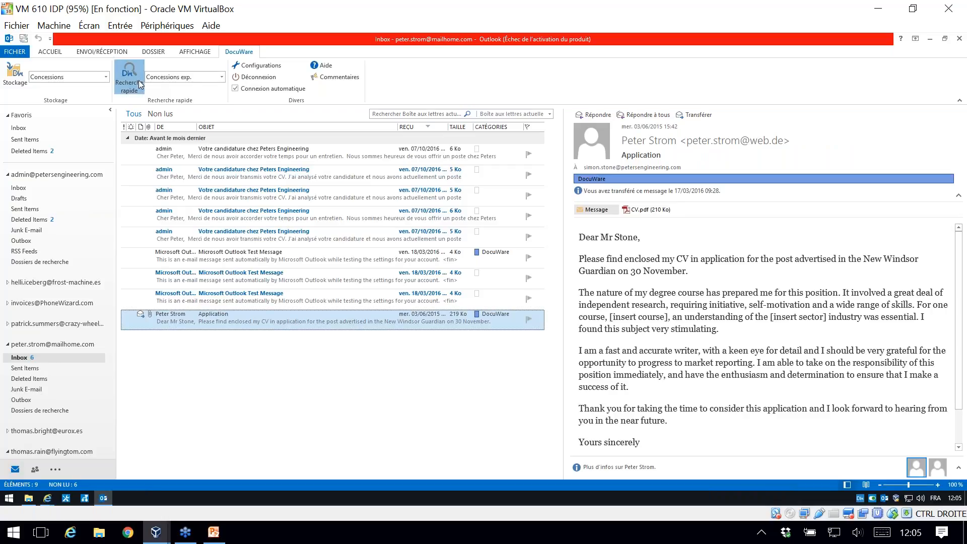
pyautogui.click(127, 76)
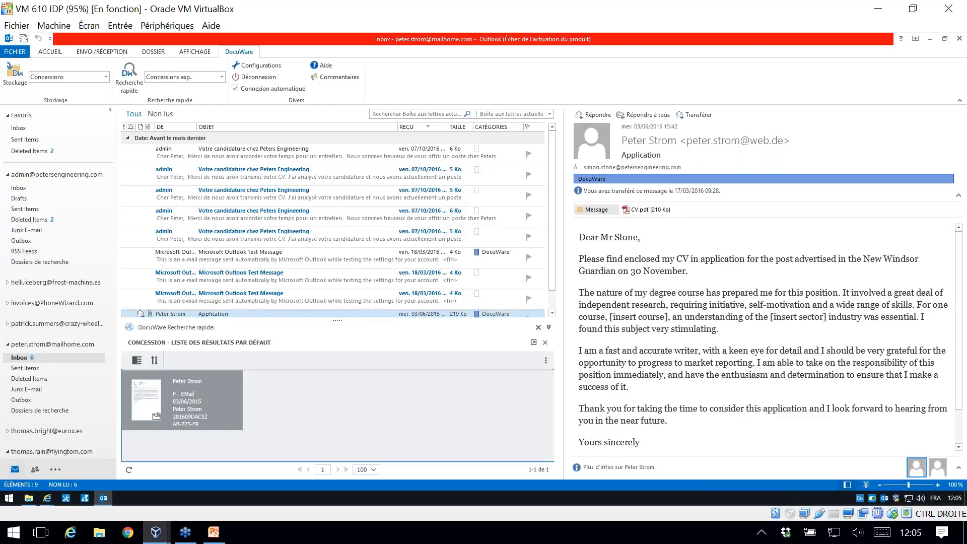
pyautogui.click(255, 314)
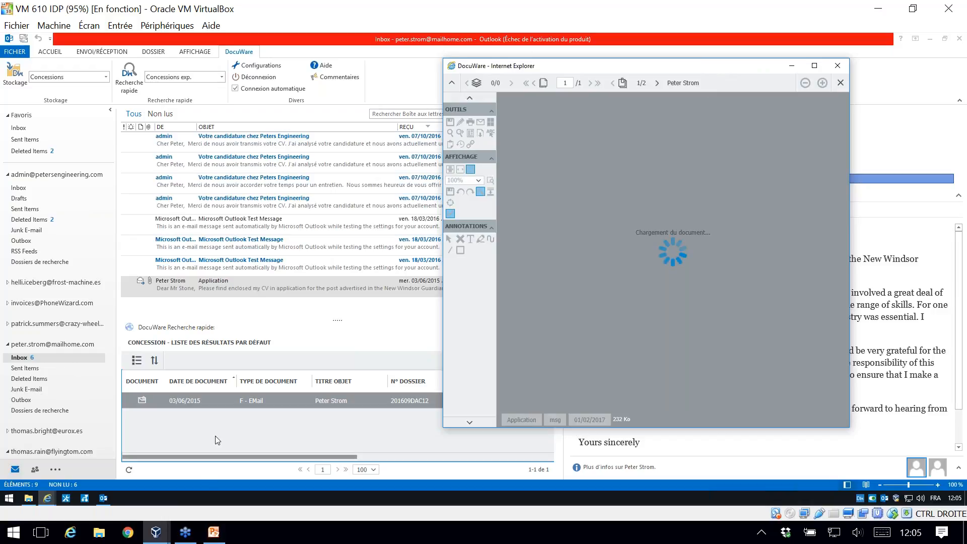
pyautogui.click(291, 459)
pyautogui.hscroll(5, 292, 459)
pyautogui.hscroll(-5, 273, 463)
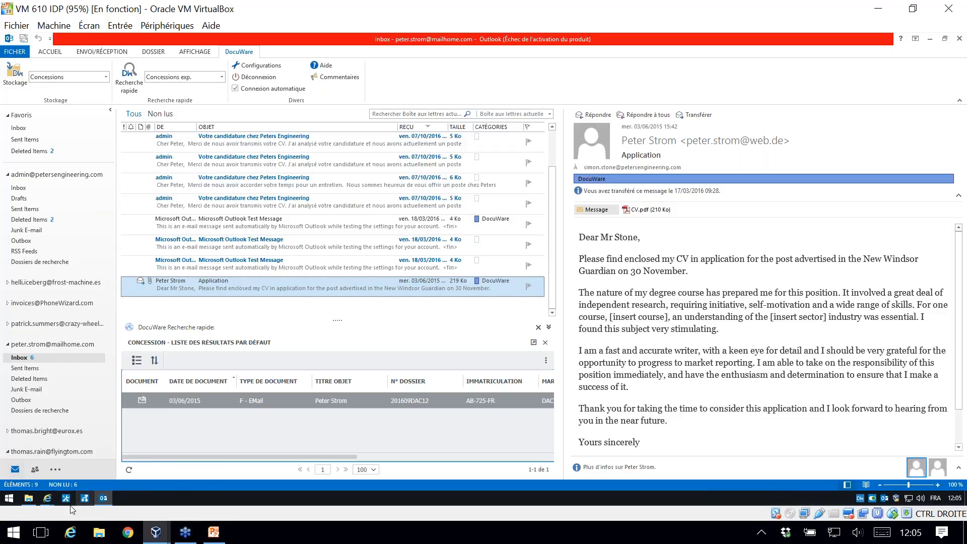
# Step: Bring up the DocuWare viewer window with the archived Application e-mail, examine it and close it
pyautogui.click(47, 498)
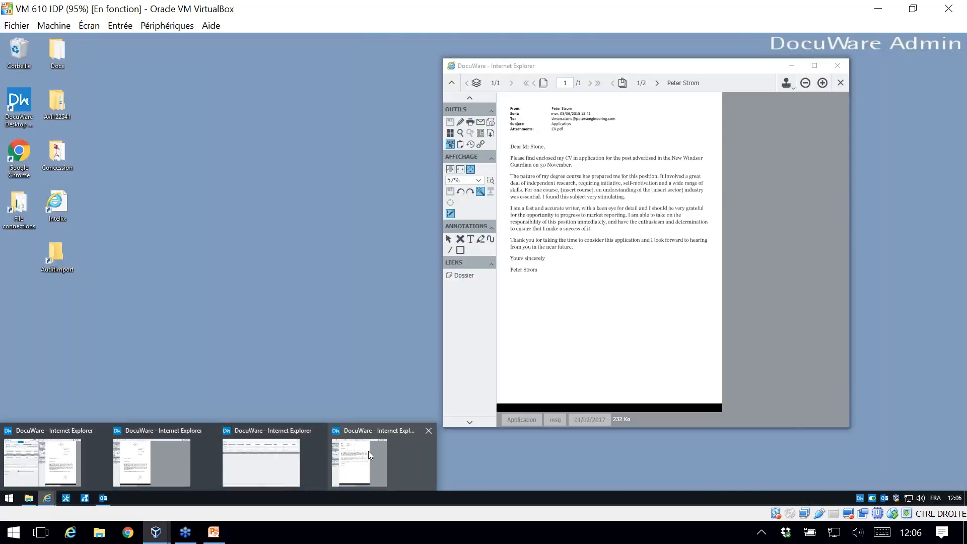
pyautogui.click(368, 451)
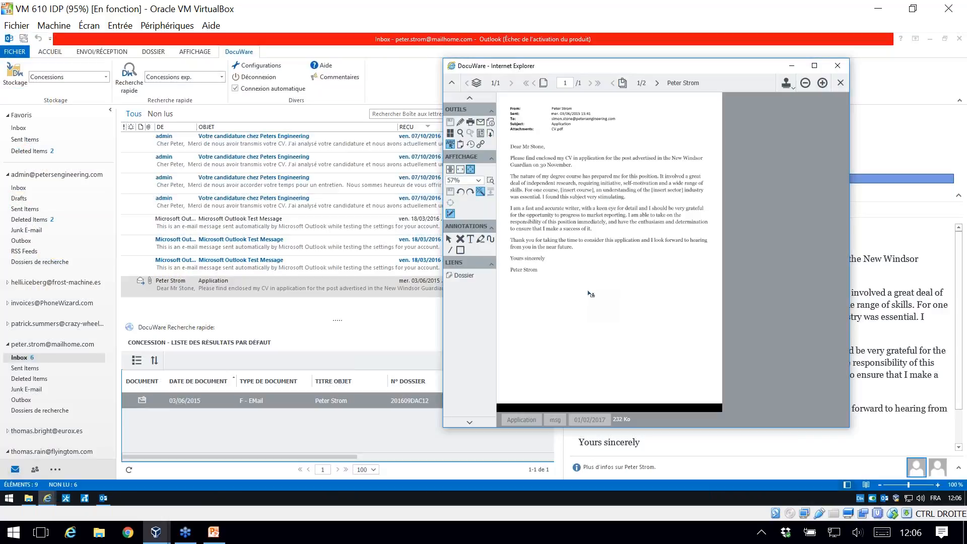
pyautogui.click(837, 66)
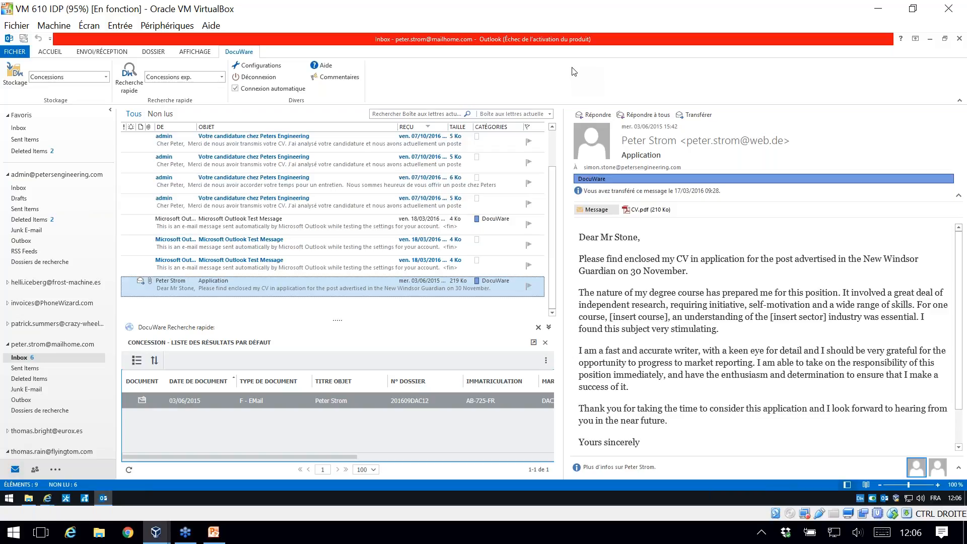
# Step: Minimize Outlook and switch to the Webinaire Spigraph.pptx presentation in PowerPoint
pyautogui.click(915, 39)
pyautogui.click(927, 40)
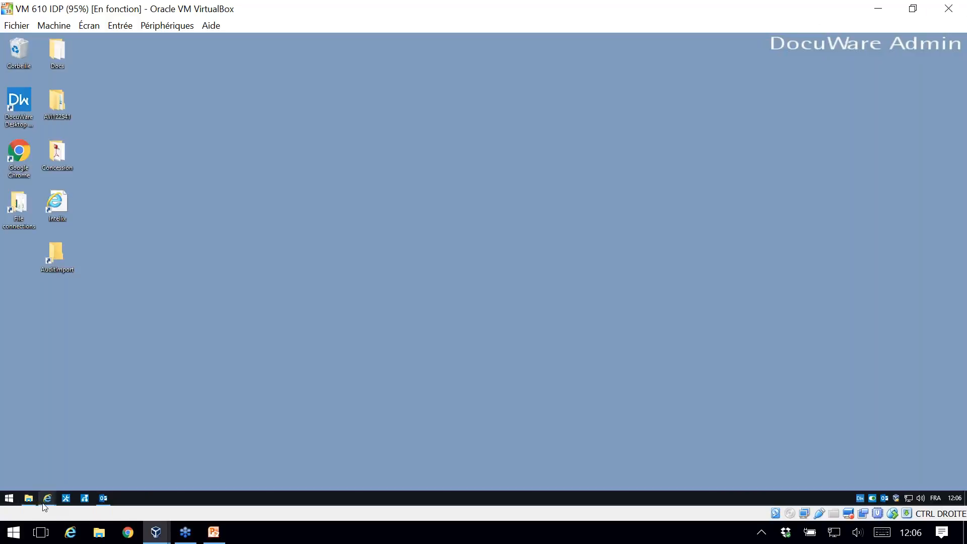
pyautogui.rightClick(47, 498)
pyautogui.click(355, 368)
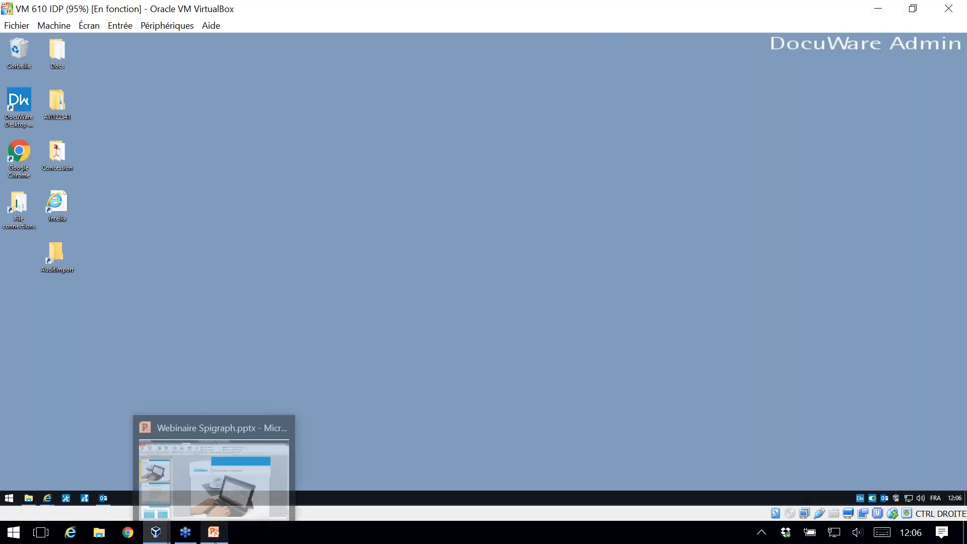
pyautogui.click(213, 534)
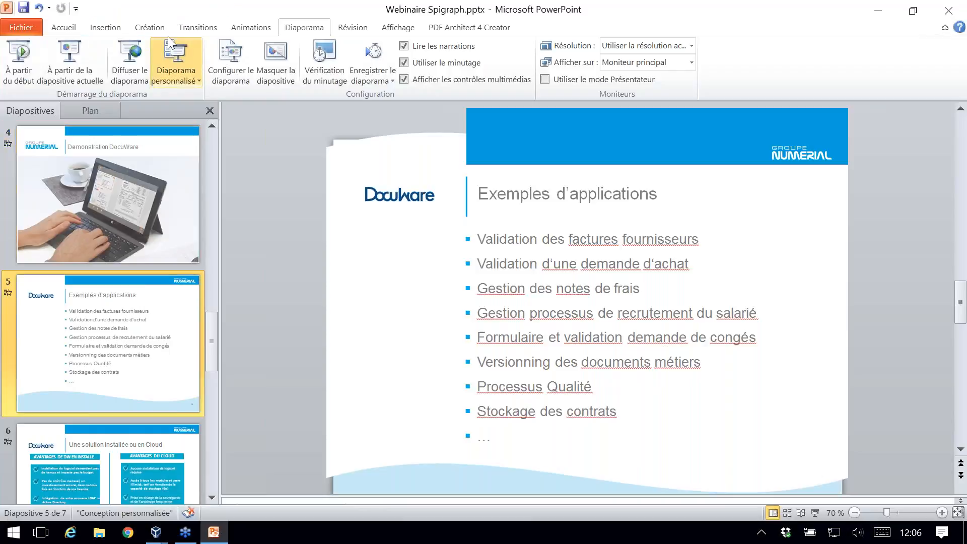